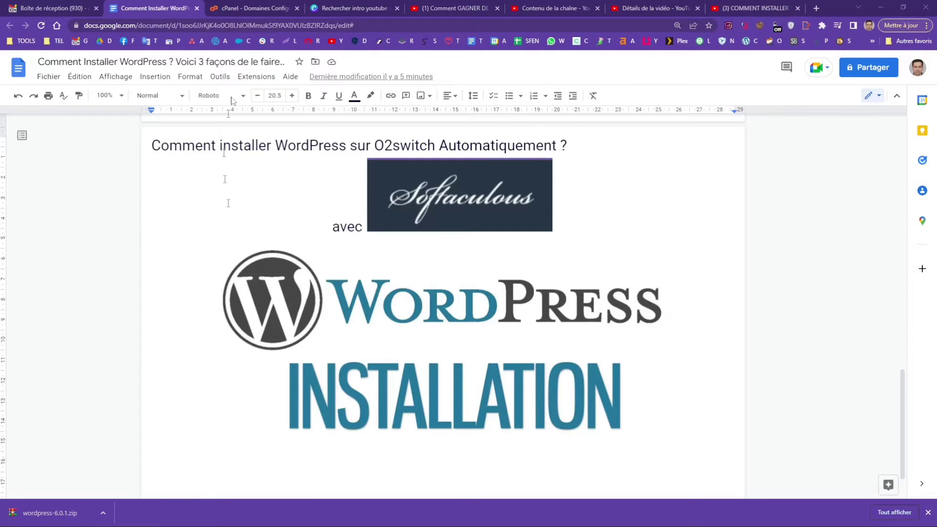
- Switch to the o2switch cPanel login page and log in with the prefilled credentials
{"action": "left_click", "coordinate": [259, 8]}
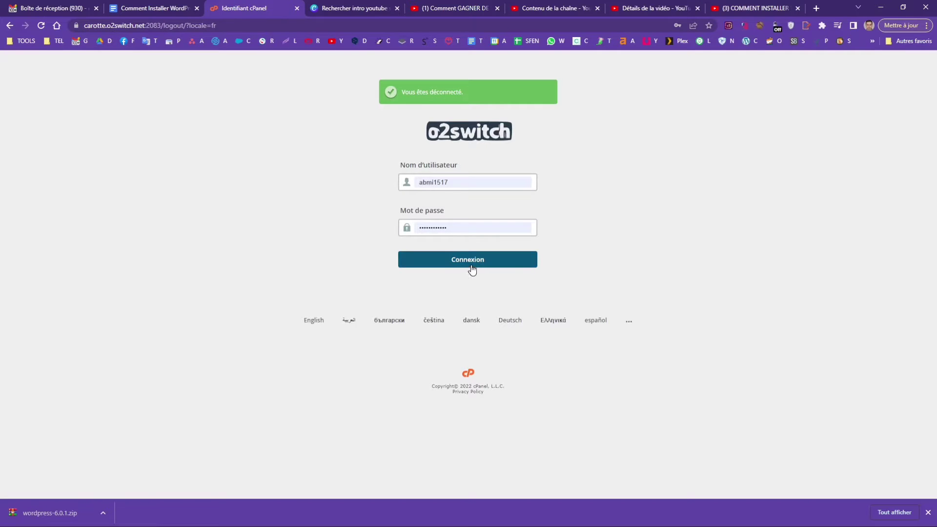
{"action": "left_click", "coordinate": [470, 263]}
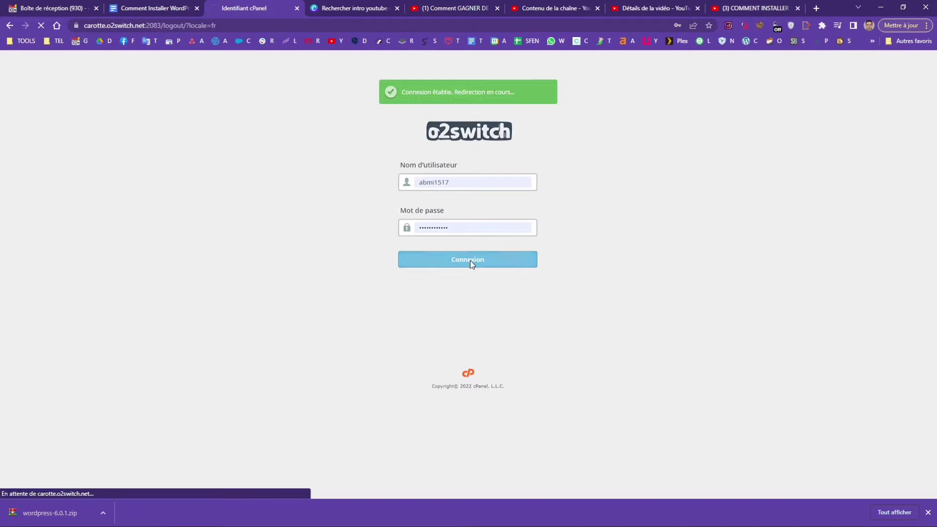
{"action": "scroll", "coordinate": [179, 370], "scroll_direction": "down", "scroll_amount": 10}
{"action": "scroll", "coordinate": [178, 369], "scroll_direction": "up", "scroll_amount": 10}
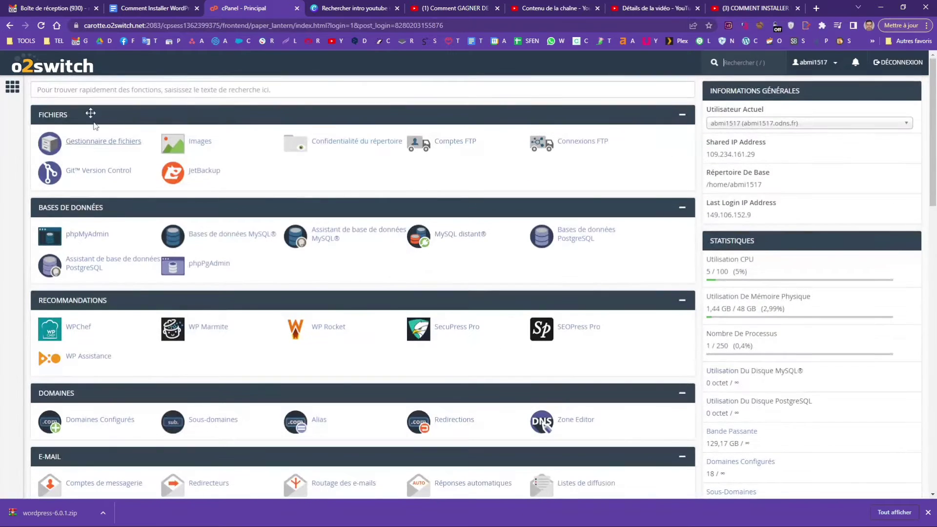
- Search the cPanel functions for "soft" and open WordPress Manager by Softaculous
{"action": "left_click", "coordinate": [85, 92]}
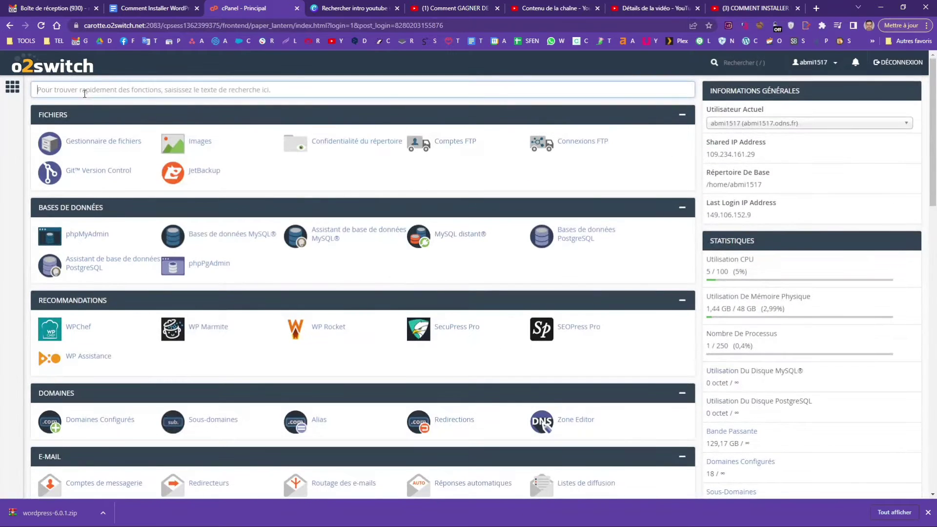
{"action": "type", "text": "soft"}
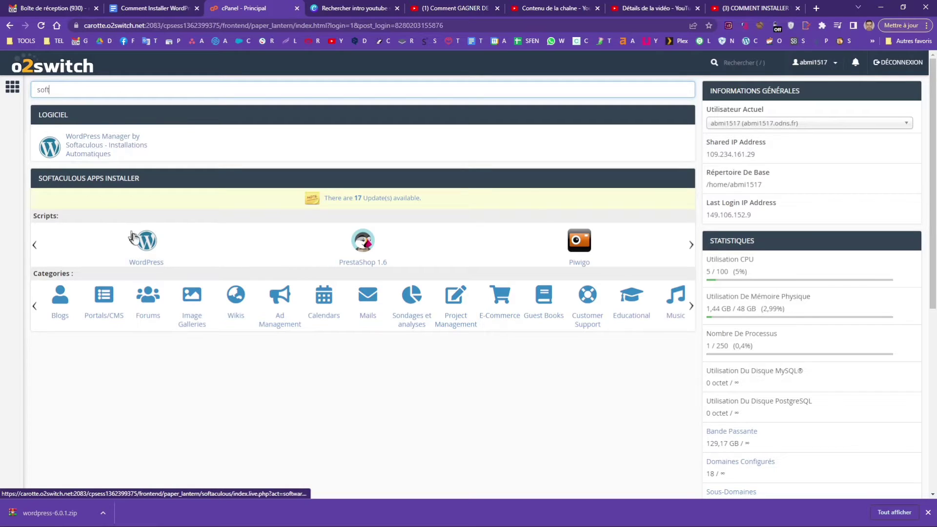
{"action": "left_click", "coordinate": [100, 155]}
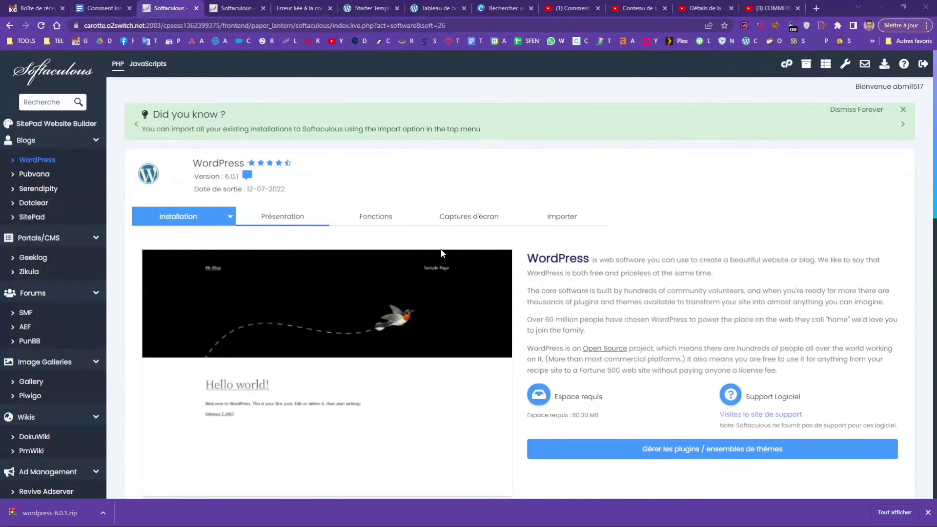
- Start a Quick Install of WordPress on the domain wpformation.direct-webmaster.fr, leaving the installation folder empty
{"action": "left_click", "coordinate": [230, 220]}
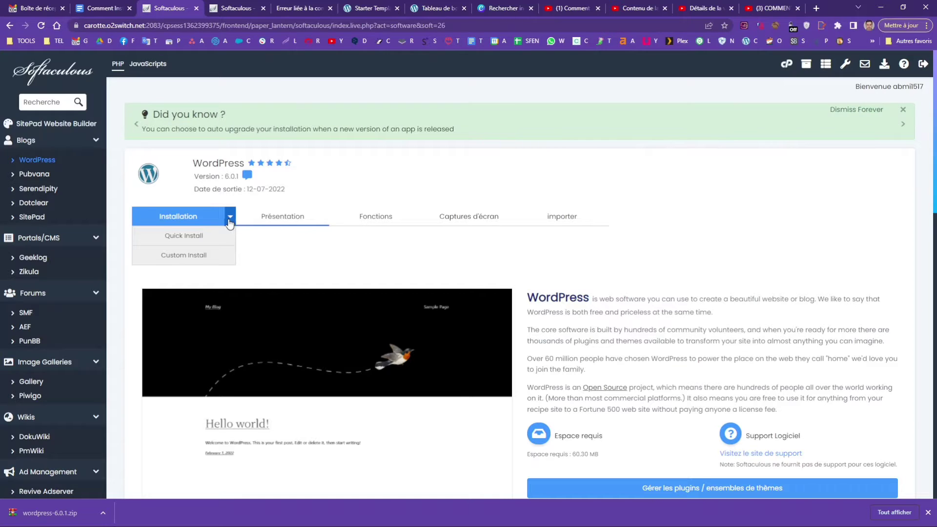
{"action": "left_click", "coordinate": [181, 238]}
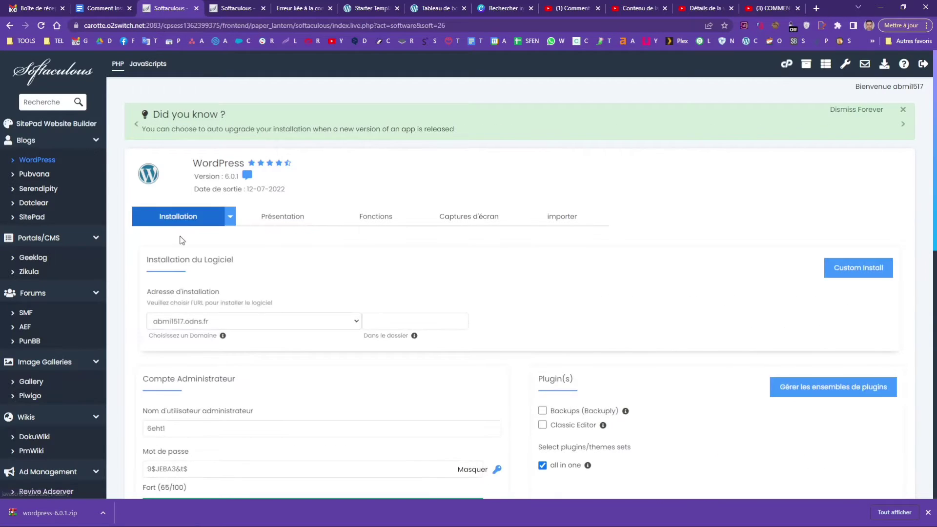
{"action": "left_click", "coordinate": [269, 323]}
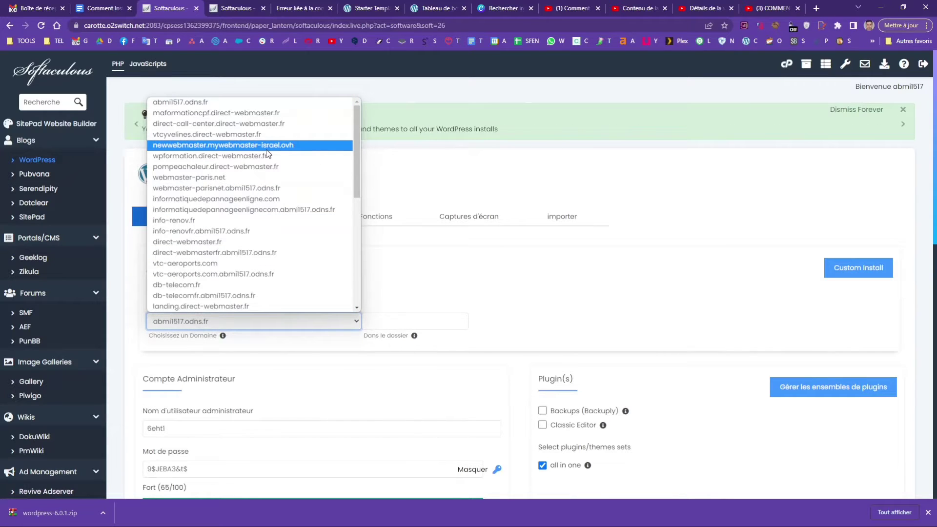
{"action": "left_click", "coordinate": [254, 157]}
{"action": "left_click", "coordinate": [415, 321]}
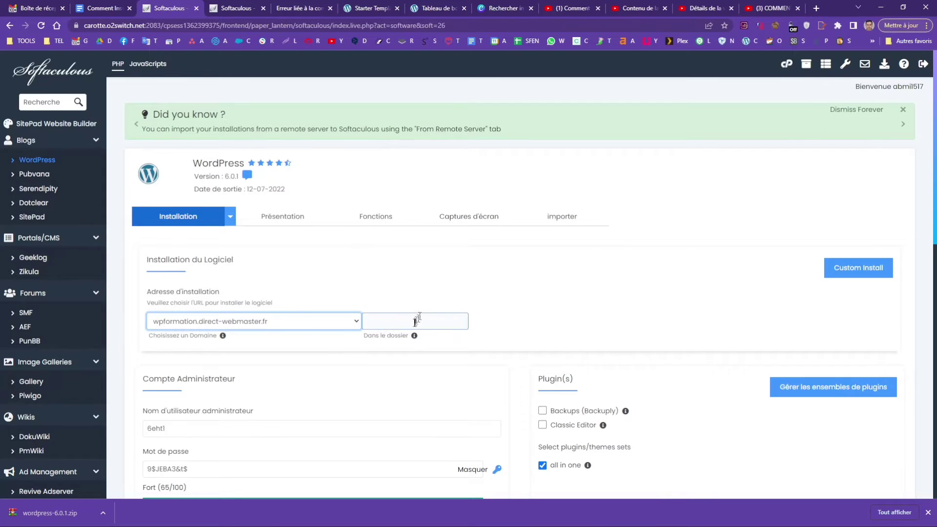
{"action": "left_click", "coordinate": [415, 323]}
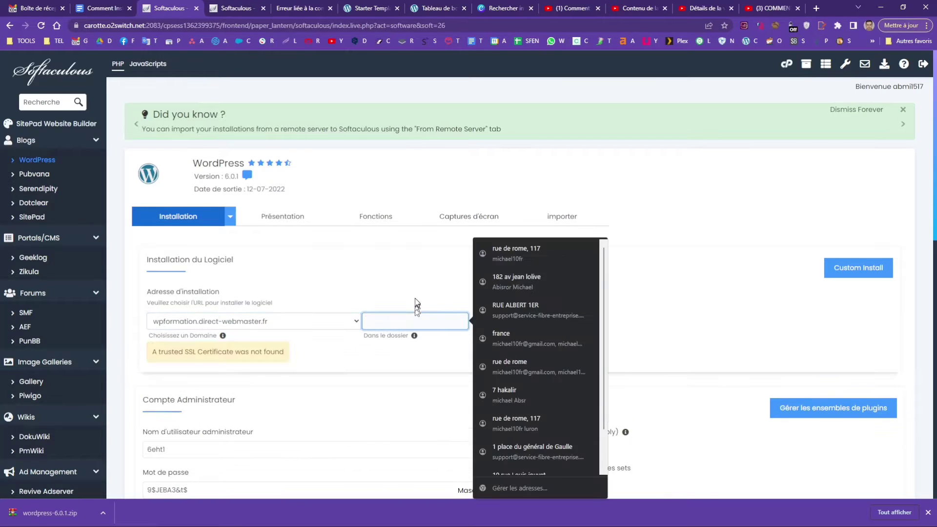
{"action": "left_click", "coordinate": [415, 299]}
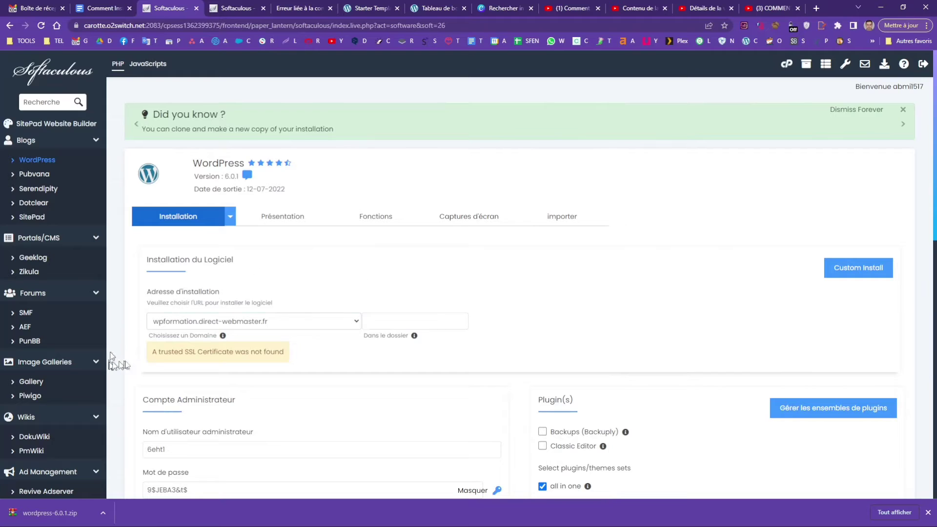
{"action": "left_click_drag", "start_coordinate": [150, 354], "coordinate": [273, 353]}
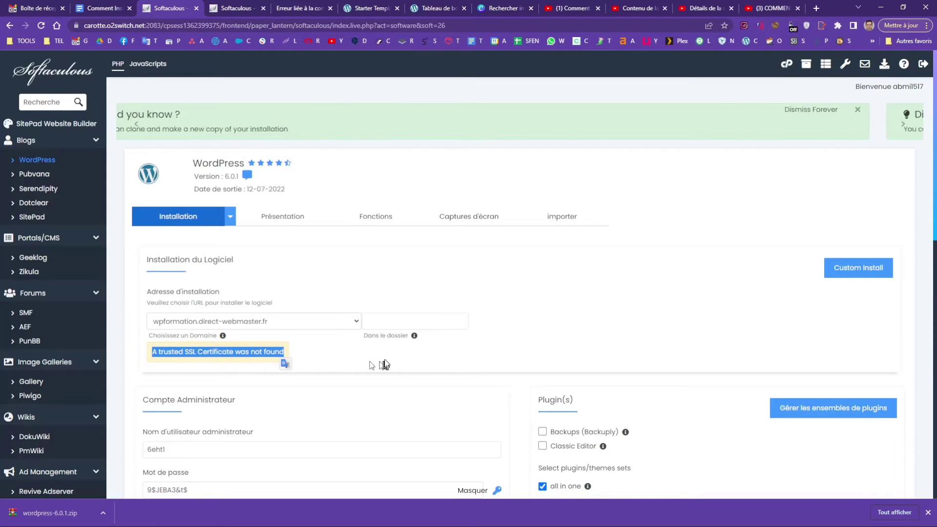
- Set the administrator username of the WordPress installation to webmaster2
{"action": "scroll", "coordinate": [383, 364], "scroll_direction": "down", "scroll_amount": 6}
{"action": "left_click_drag", "start_coordinate": [184, 124], "coordinate": [87, 122]}
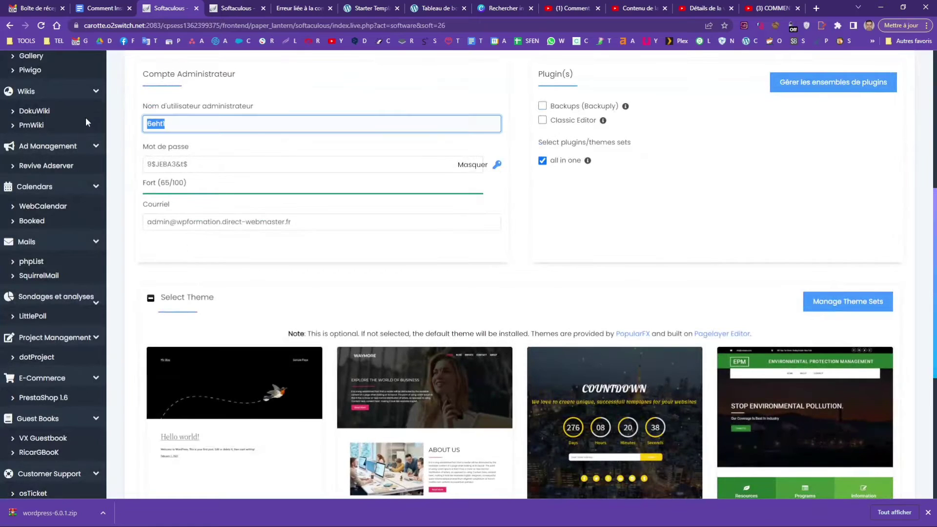
{"action": "type", "text": "webmas"}
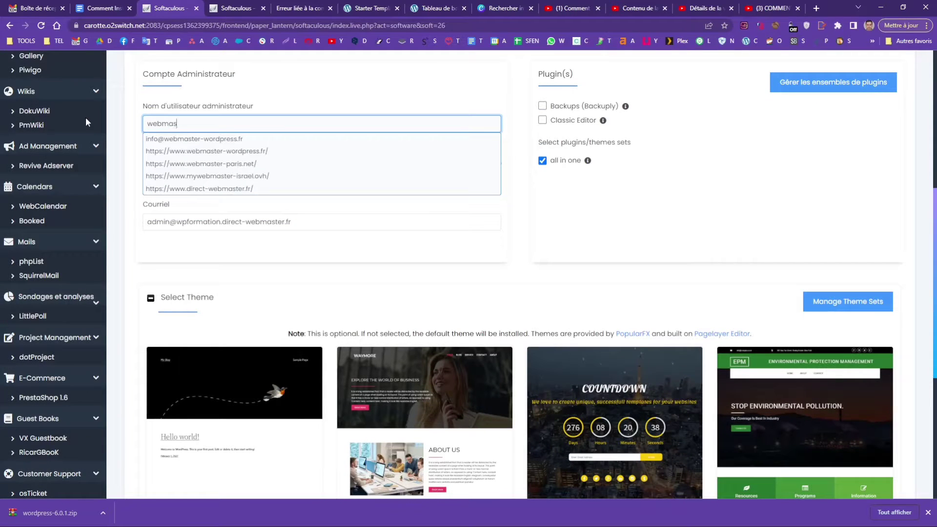
{"action": "type", "text": "ter2"}
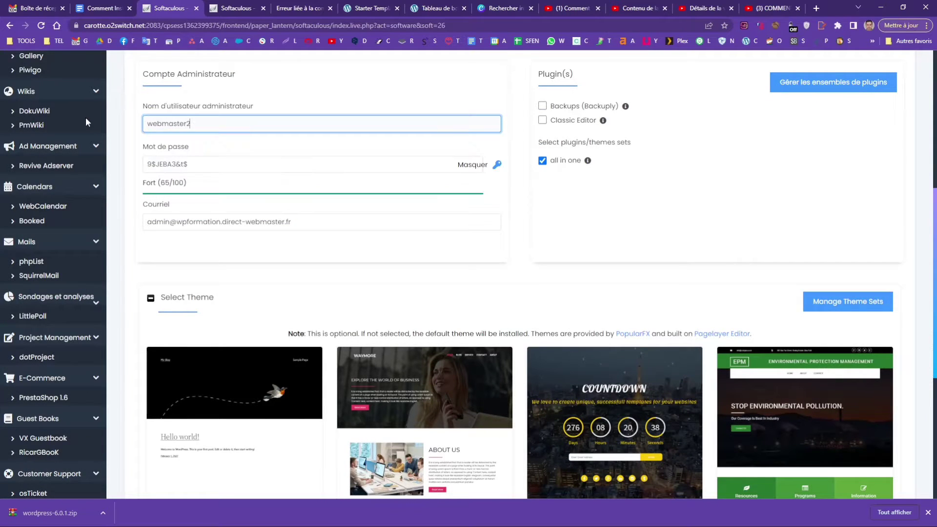
{"action": "left_click", "coordinate": [272, 87]}
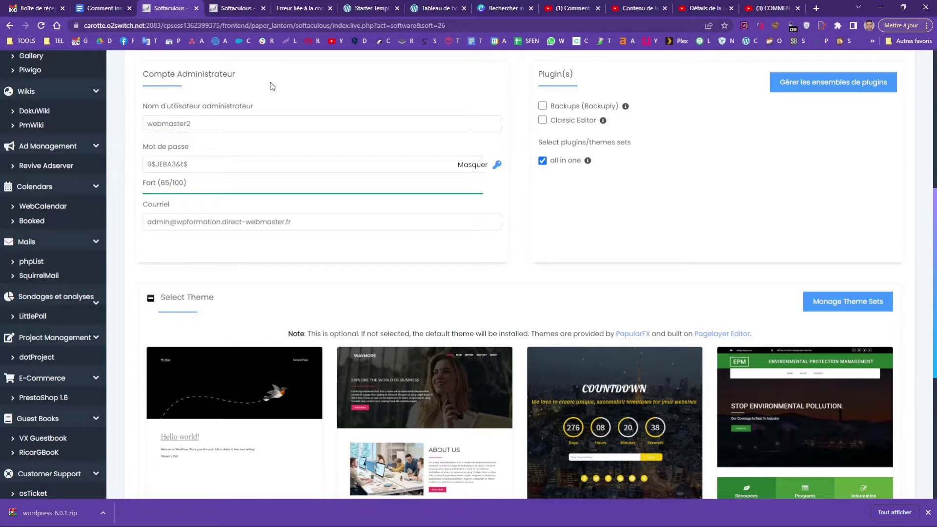
- Switch to the Notepad notes and copy the WordPress administrator password
{"action": "mouse_move", "coordinate": [287, 525]}
{"action": "left_click", "coordinate": [145, 518]}
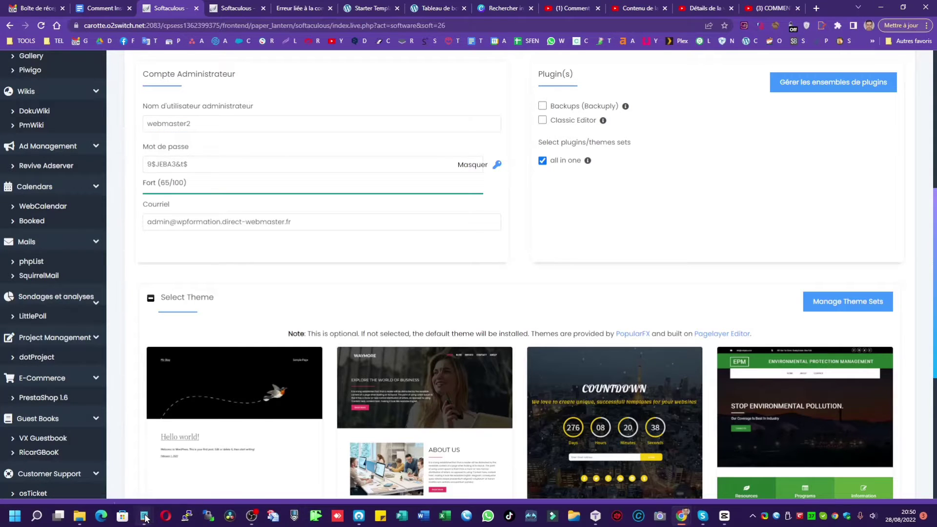
{"action": "left_click", "coordinate": [100, 482]}
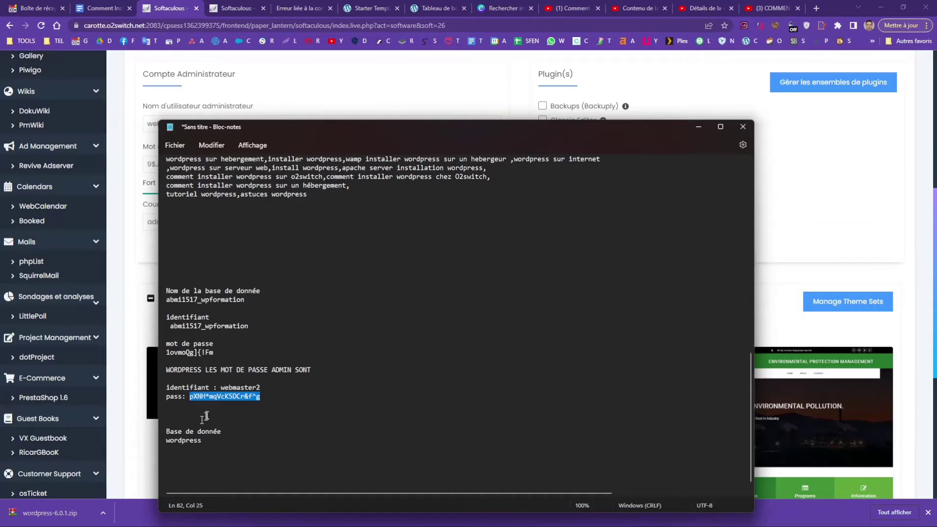
{"action": "right_click", "coordinate": [214, 394]}
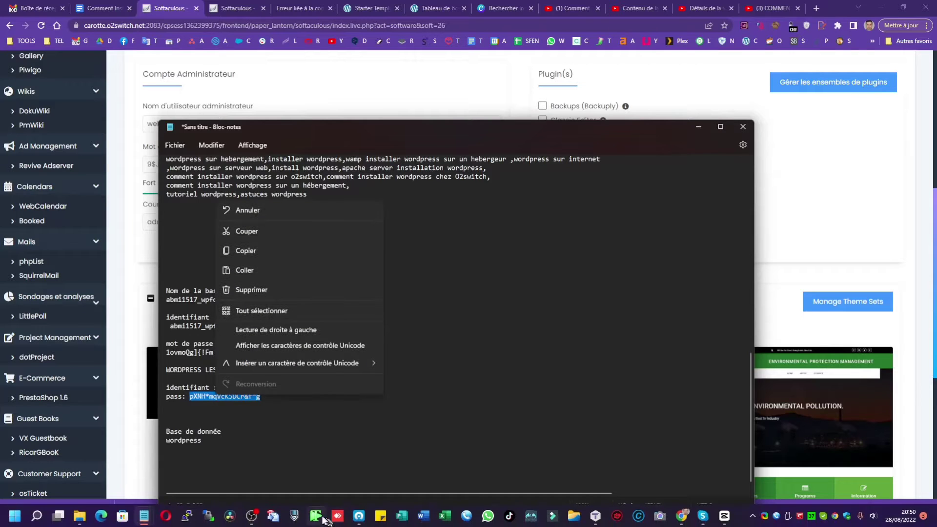
{"action": "left_click", "coordinate": [320, 518]}
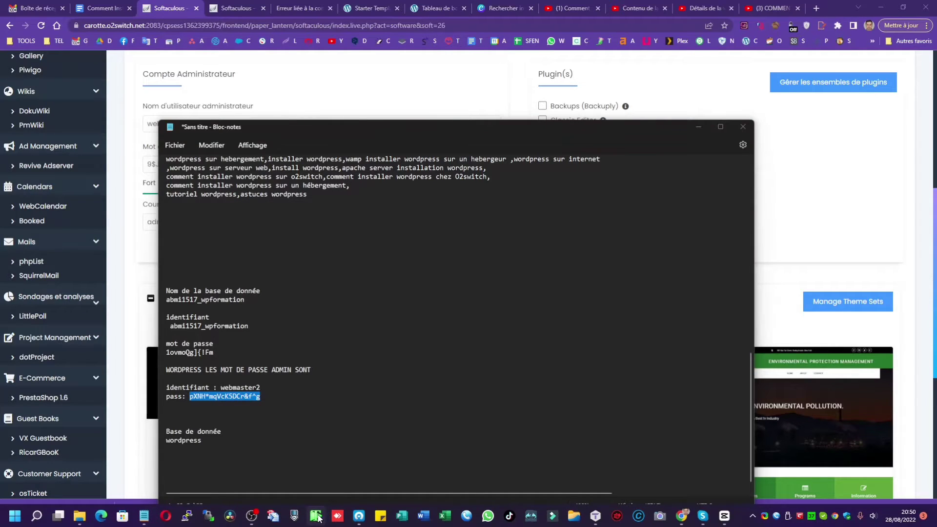
{"action": "right_click", "coordinate": [240, 396]}
{"action": "left_click", "coordinate": [271, 252]}
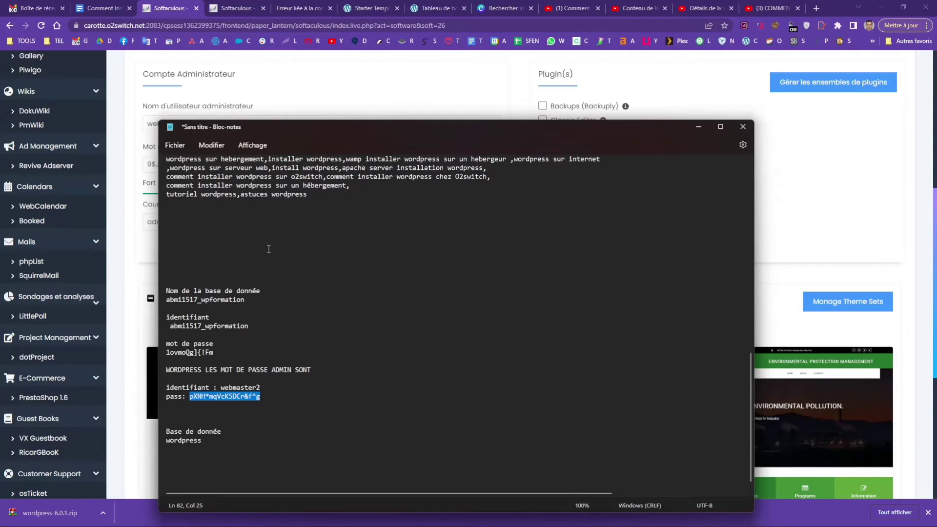
- Return to the installation form and replace the generated administrator password with the copied one
{"action": "left_click", "coordinate": [698, 126]}
{"action": "left_click", "coordinate": [205, 164]}
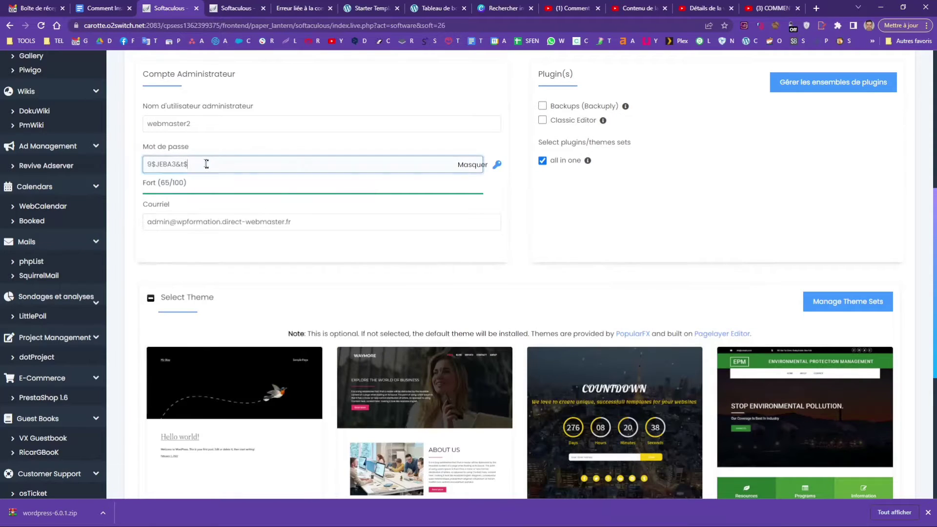
{"action": "left_click_drag", "start_coordinate": [205, 164], "coordinate": [131, 166]}
{"action": "key", "text": "ctrl+v"}
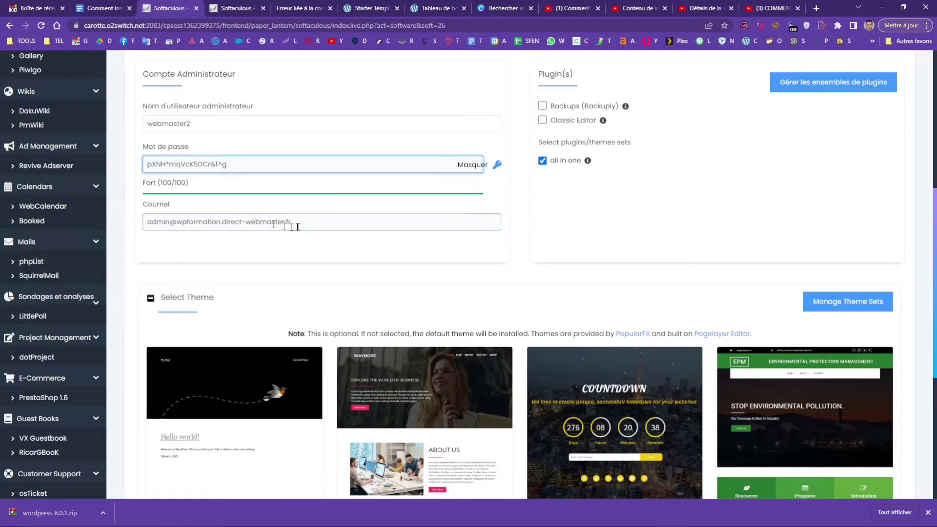
- Replace the default administrator e-mail with the site owner's e-mail address from the suggested entries
{"action": "left_click_drag", "start_coordinate": [276, 222], "coordinate": [141, 229]}
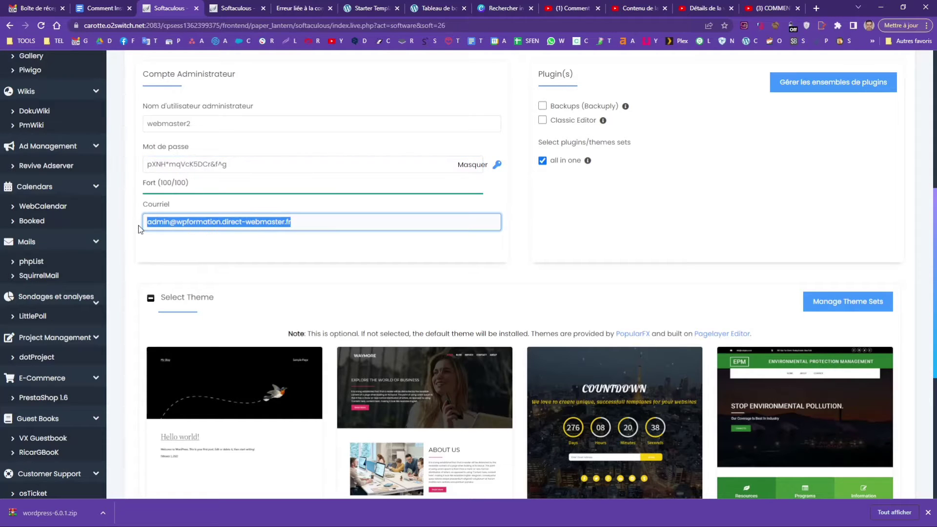
{"action": "type", "text": "mi"}
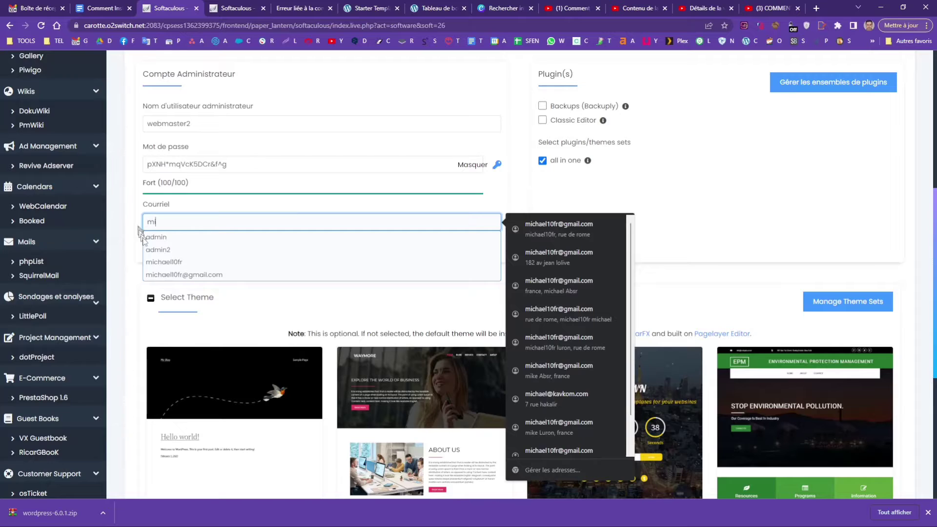
{"action": "left_click", "coordinate": [161, 273]}
{"action": "left_click", "coordinate": [291, 245]}
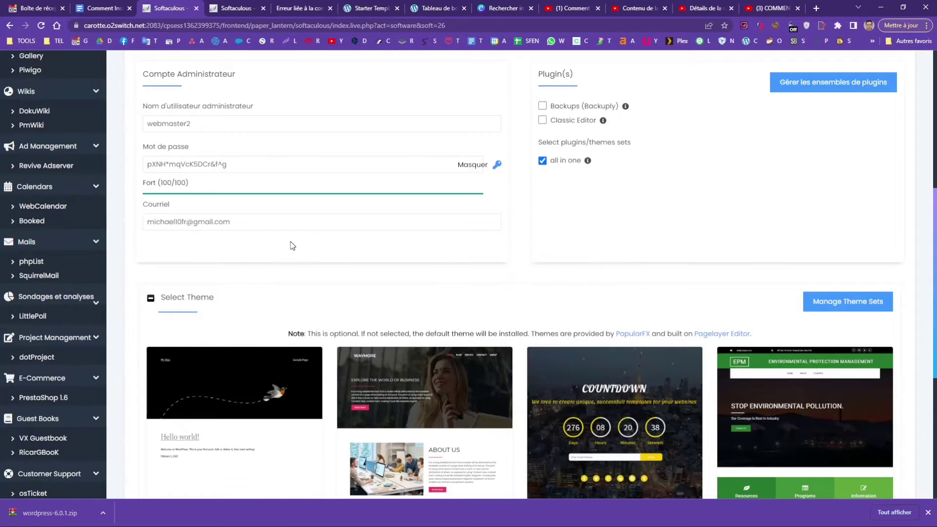
- Enable the Classic Editor plugin for the installation and open the plugin set management page in a new tab
{"action": "left_click", "coordinate": [543, 107]}
{"action": "scroll", "coordinate": [653, 194], "scroll_direction": "up", "scroll_amount": 2}
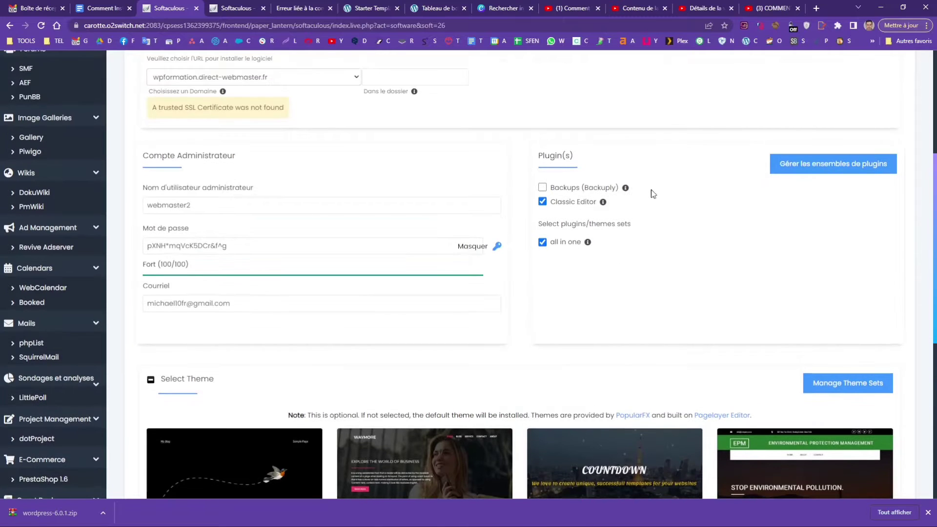
{"action": "right_click", "coordinate": [821, 172]}
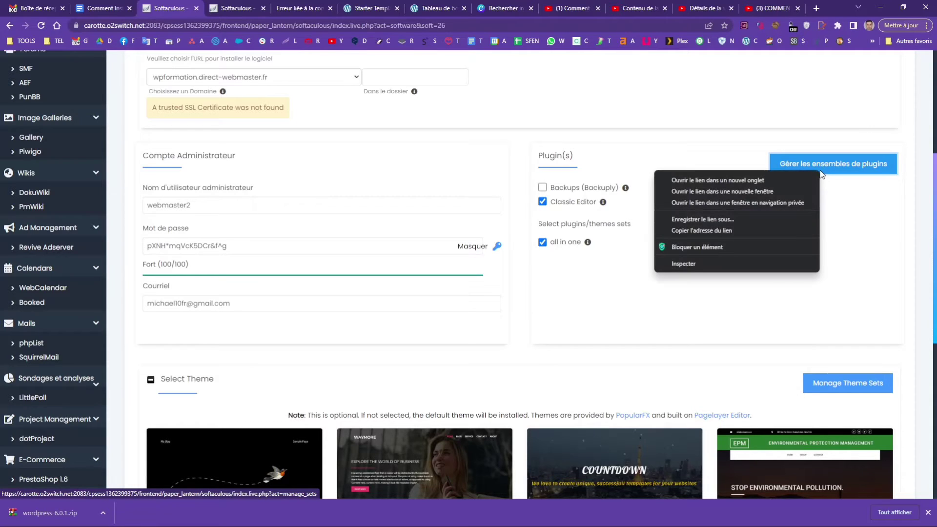
{"action": "left_click", "coordinate": [797, 180]}
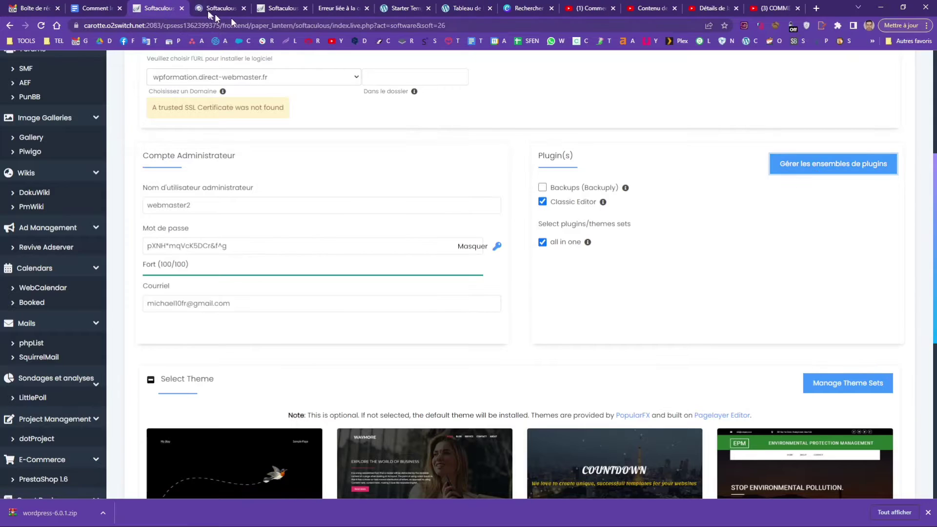
{"action": "left_click", "coordinate": [208, 8]}
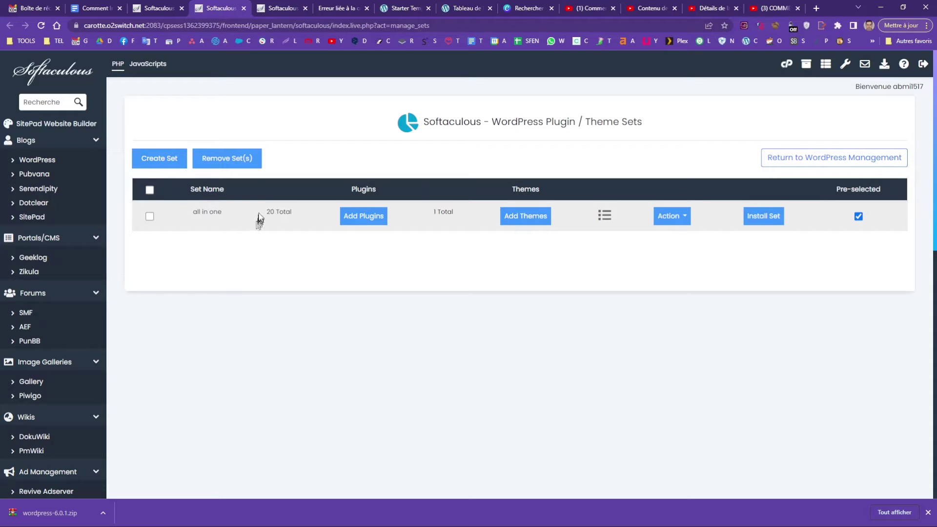
- Search for "yoast" among the WordPress.org plugins that can be added to the all in one set
{"action": "left_click_drag", "start_coordinate": [259, 217], "coordinate": [302, 216]}
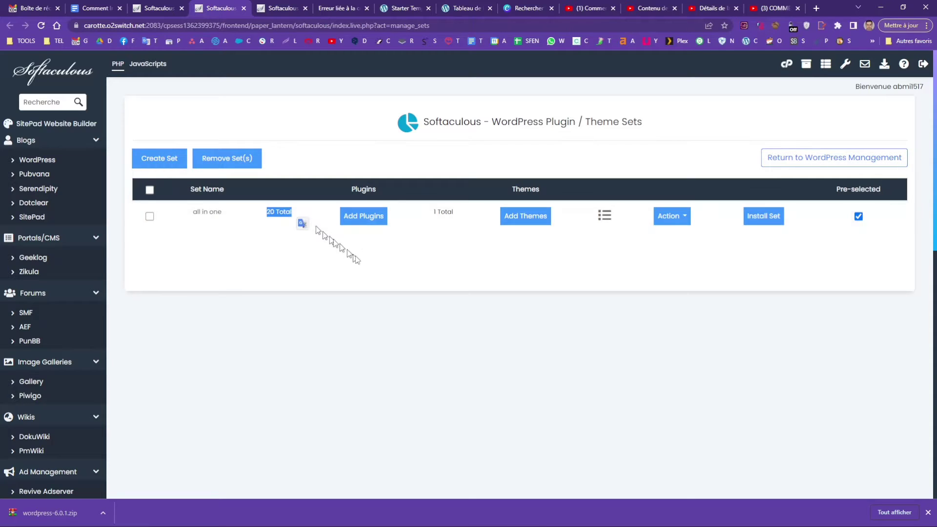
{"action": "left_click", "coordinate": [367, 219]}
{"action": "left_click", "coordinate": [416, 113]}
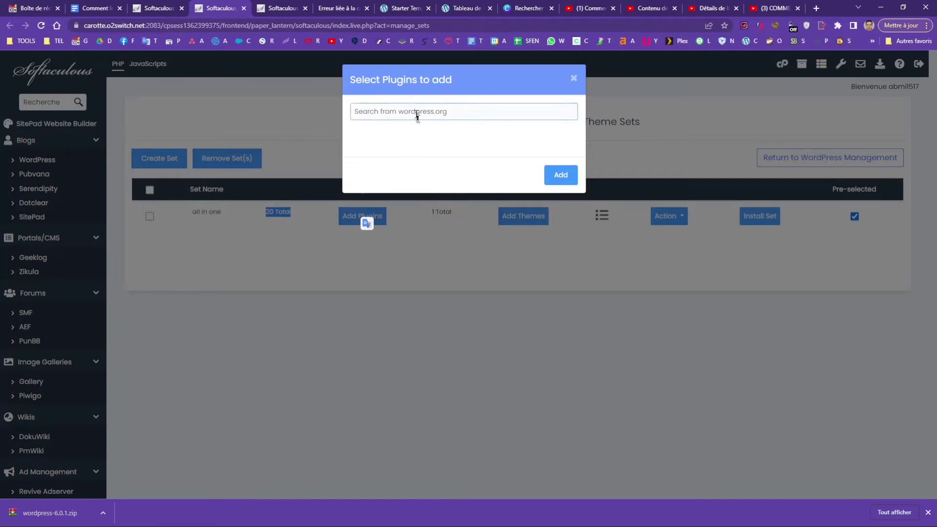
{"action": "type", "text": "yoast"}
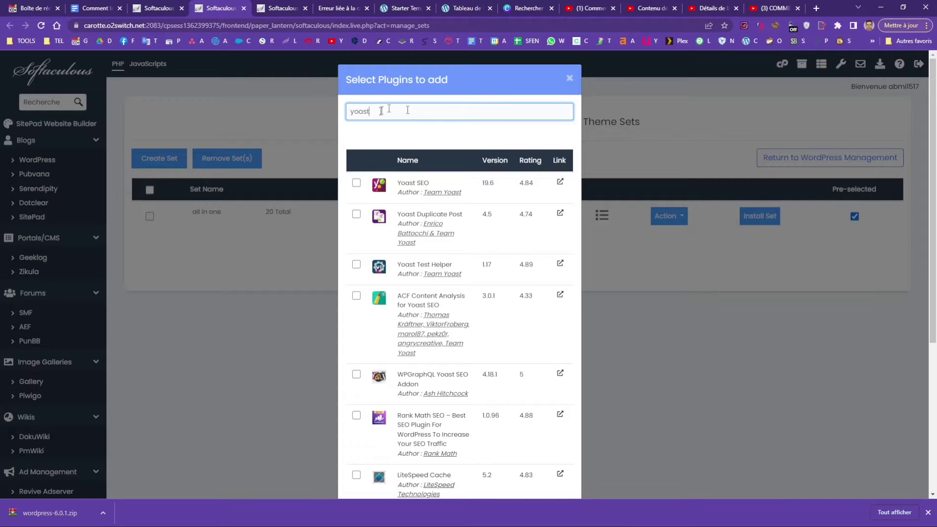
{"action": "left_click", "coordinate": [360, 183]}
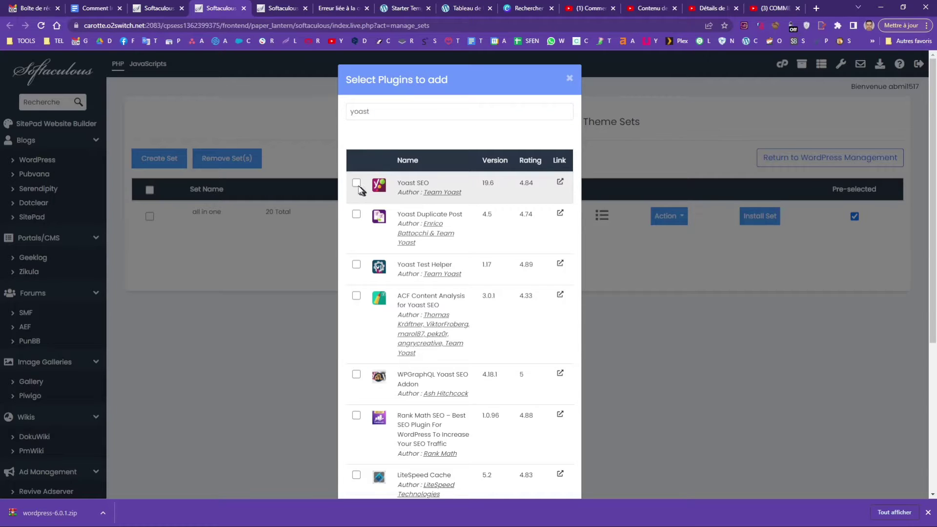
{"action": "scroll", "coordinate": [440, 292], "scroll_direction": "down", "scroll_amount": 5}
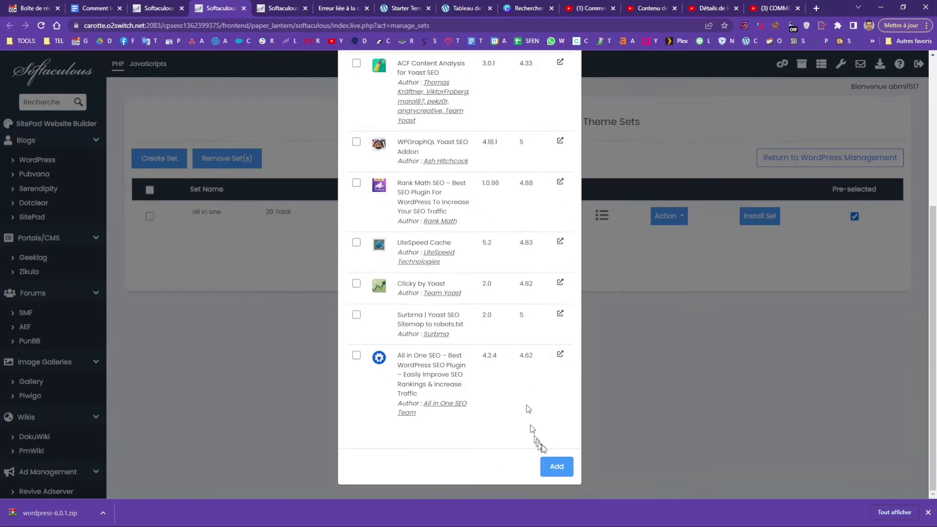
{"action": "left_click", "coordinate": [557, 467]}
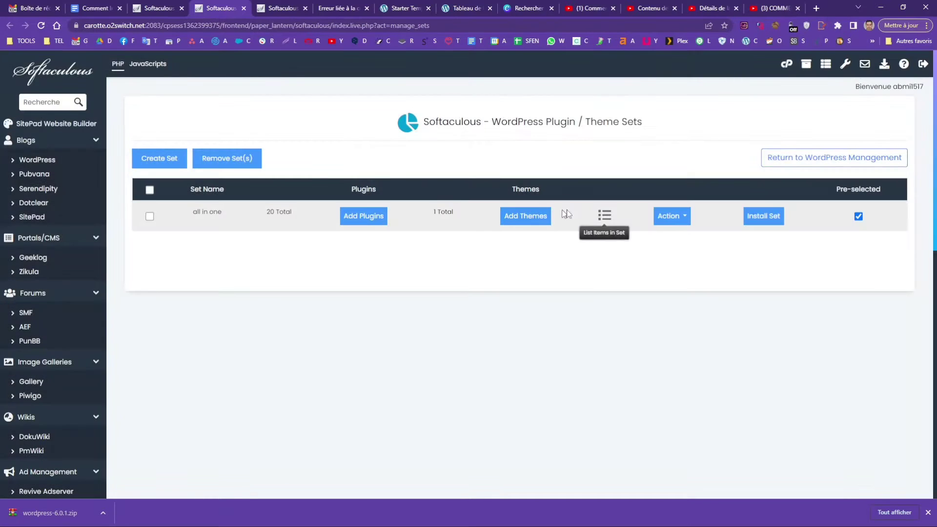
- Review the plugins and themes contained in the all in one set and close the list
{"action": "left_click", "coordinate": [605, 215]}
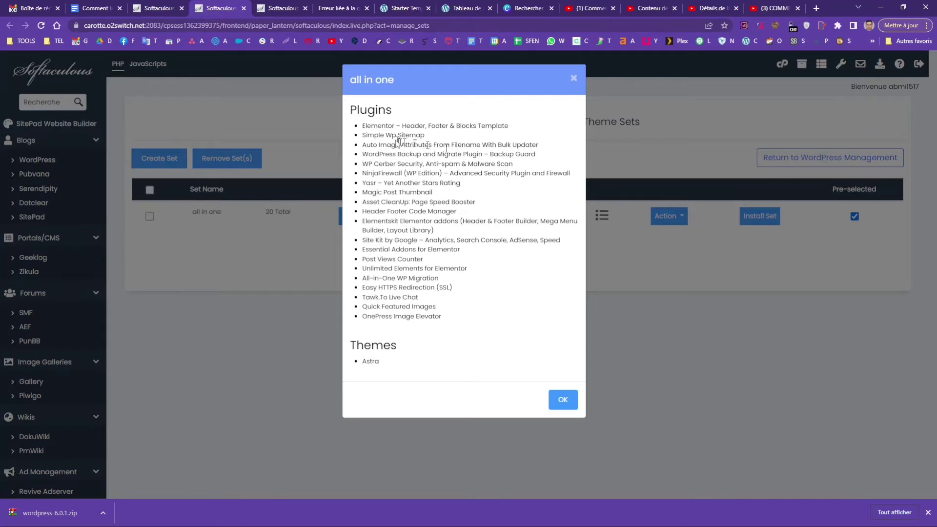
{"action": "left_click_drag", "start_coordinate": [361, 127], "coordinate": [425, 136]}
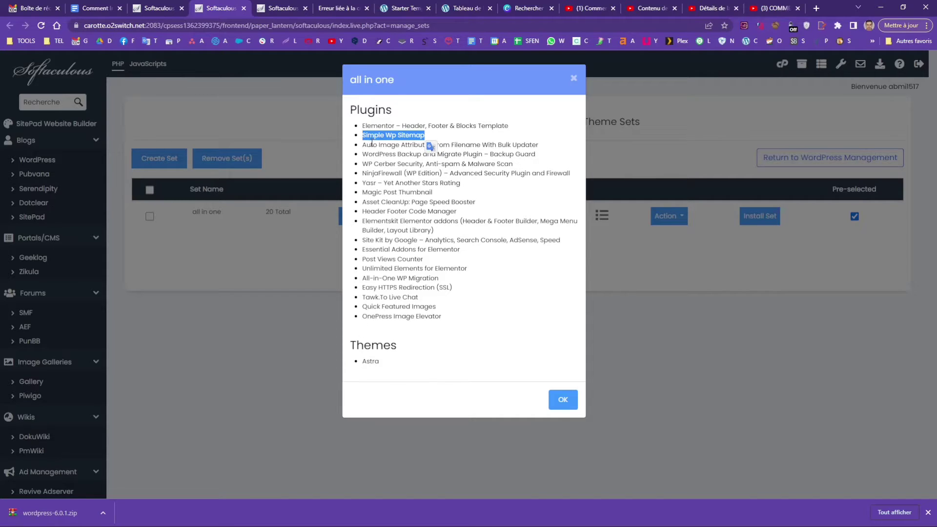
{"action": "left_click_drag", "start_coordinate": [362, 361], "coordinate": [403, 365]}
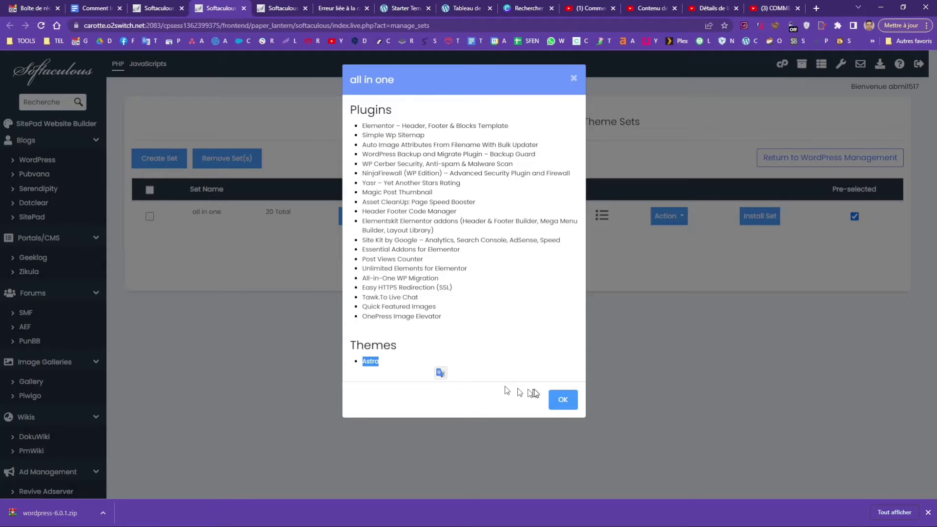
{"action": "left_click", "coordinate": [562, 403]}
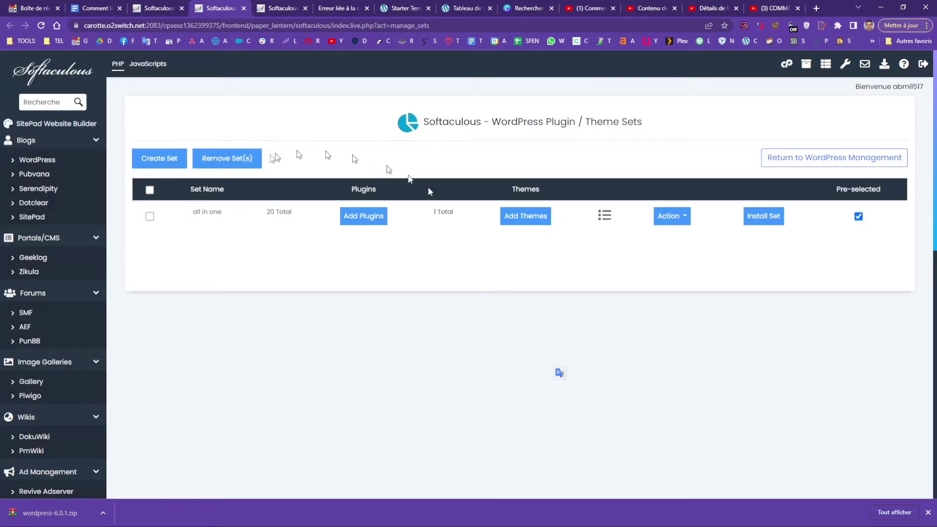
- Return to the WordPress installation form and review the selected plugin set and the optional themes
{"action": "left_click", "coordinate": [159, 8]}
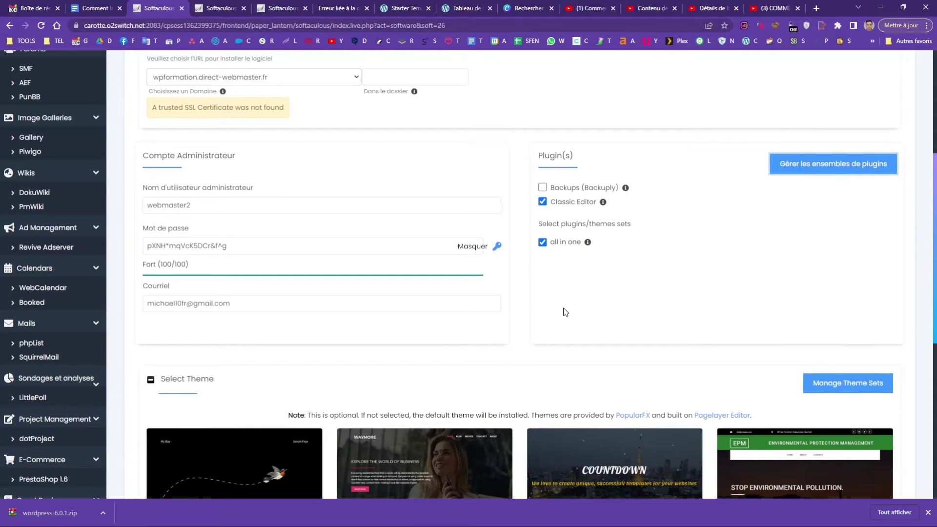
{"action": "scroll", "coordinate": [565, 311], "scroll_direction": "down", "scroll_amount": 6}
{"action": "scroll", "coordinate": [563, 306], "scroll_direction": "up", "scroll_amount": 2}
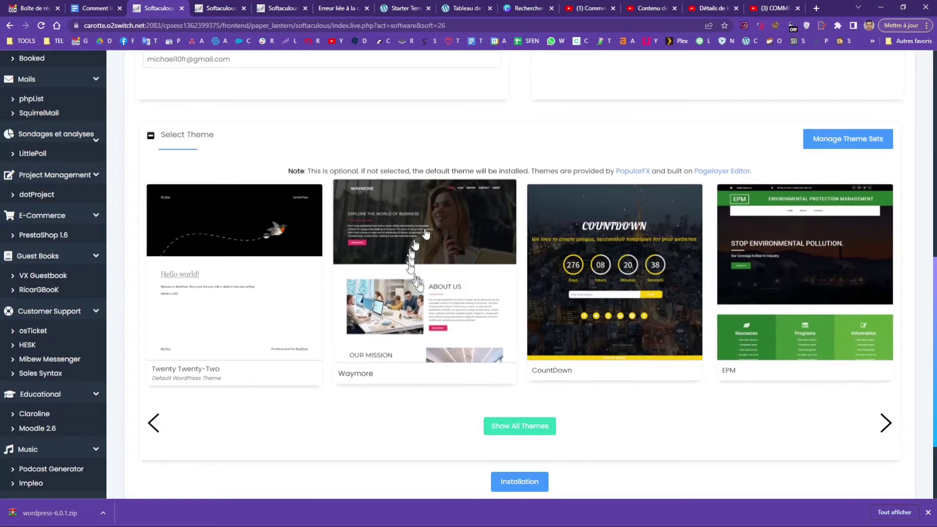
{"action": "scroll", "coordinate": [449, 292], "scroll_direction": "up", "scroll_amount": 3}
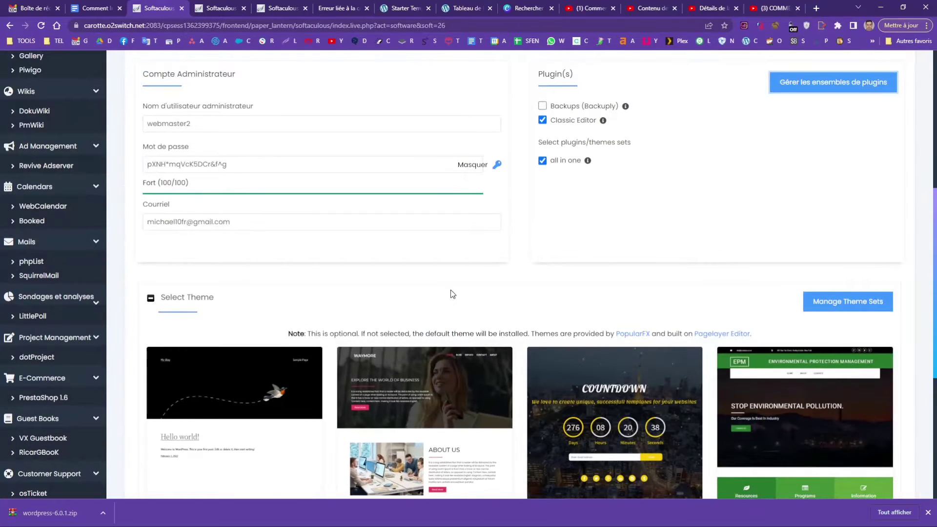
{"action": "scroll", "coordinate": [453, 293], "scroll_direction": "down", "scroll_amount": 5}
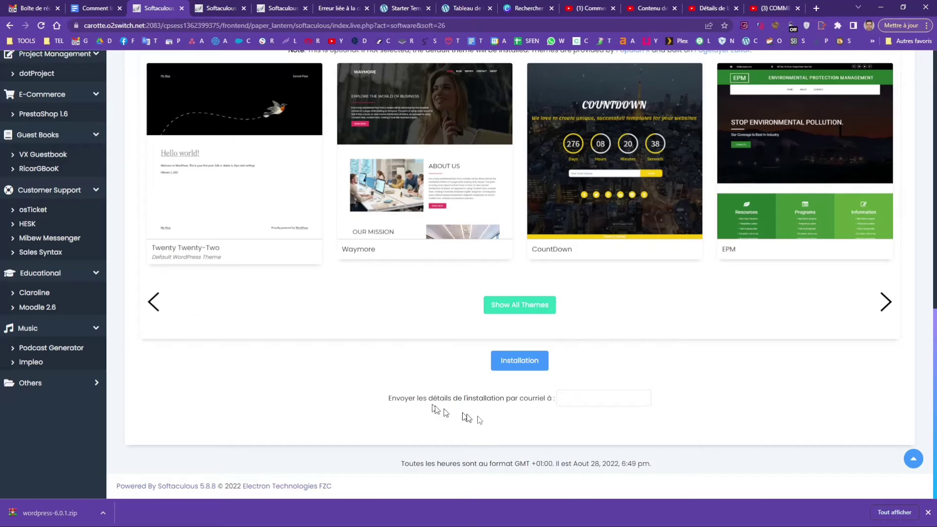
- Fill in the site owner's e-mail as recipient of the installation details and start the WordPress installation
{"action": "left_click", "coordinate": [578, 397]}
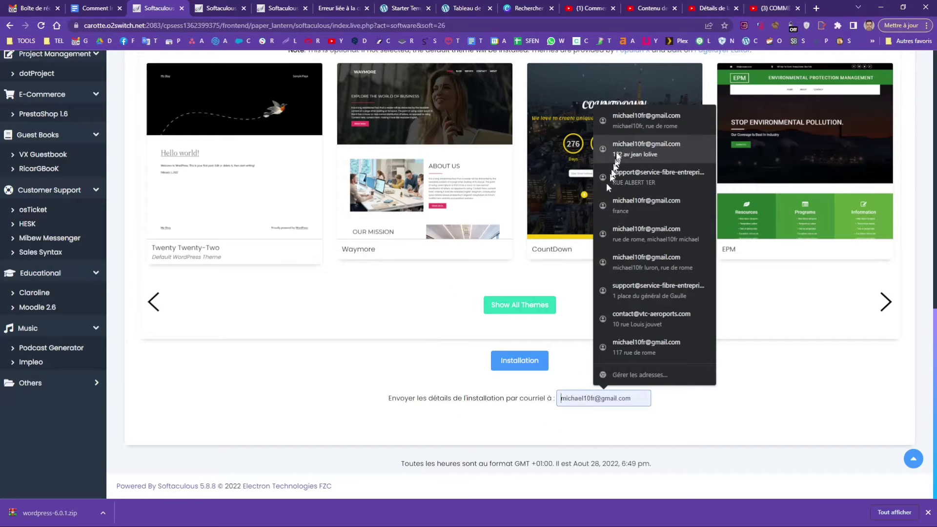
{"action": "left_click", "coordinate": [631, 116]}
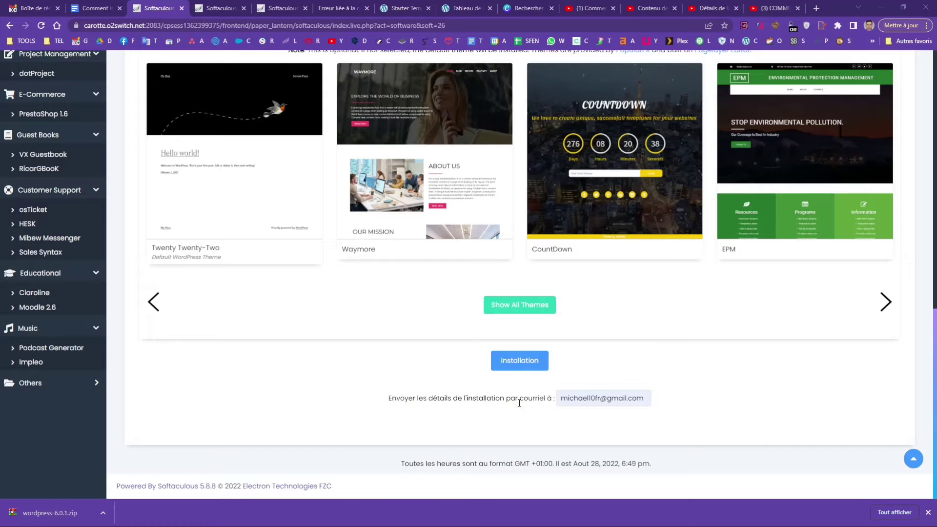
{"action": "left_click", "coordinate": [520, 362]}
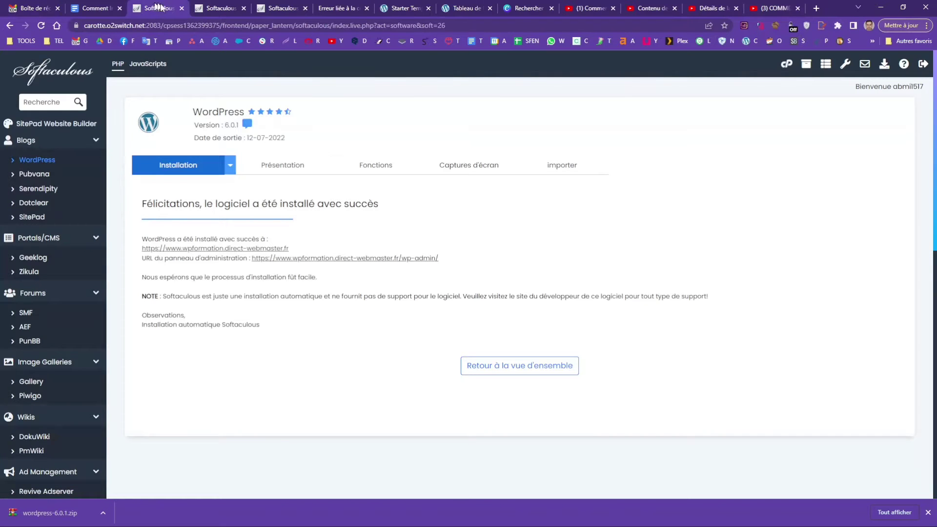
- Open the new site's wp-admin administration panel in a new tab and switch to it
{"action": "right_click", "coordinate": [419, 258]}
{"action": "left_click", "coordinate": [437, 269]}
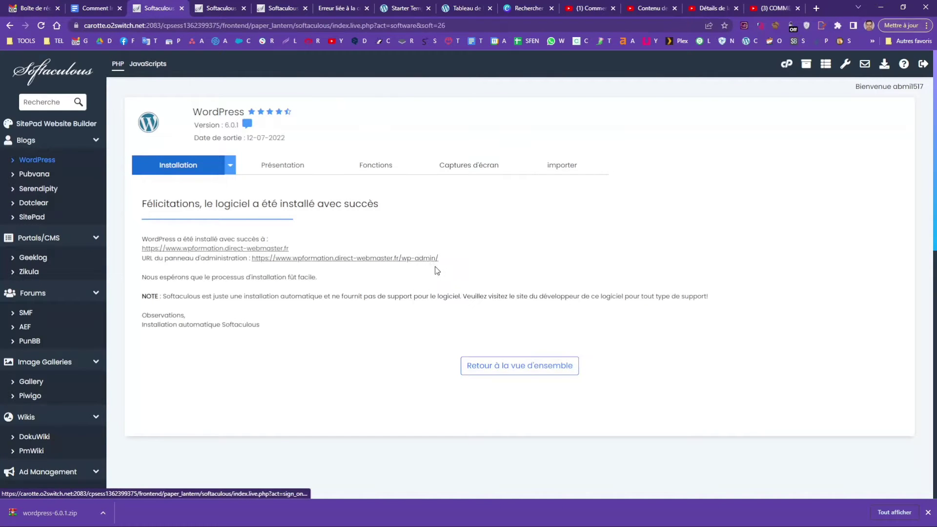
{"action": "left_click", "coordinate": [265, 8]}
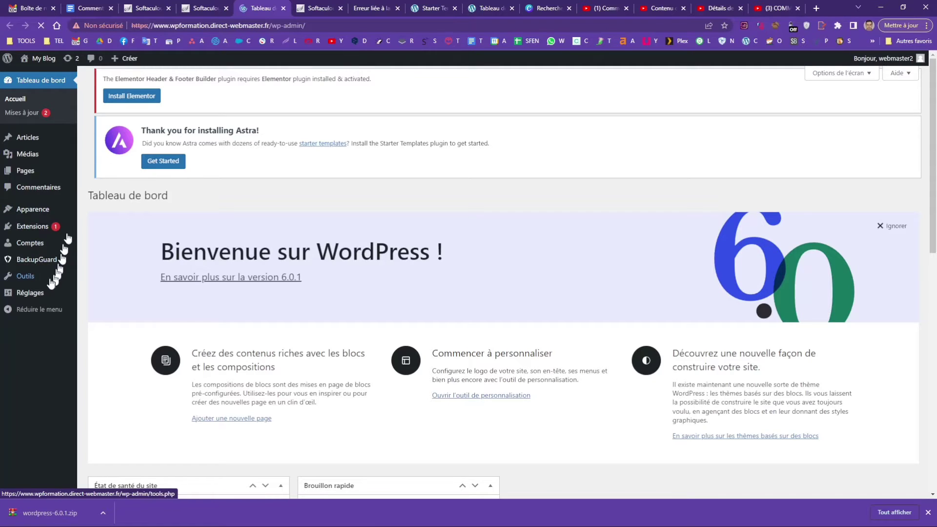
- Open the site's installed extensions page in a new tab and switch to it
{"action": "right_click", "coordinate": [31, 231]}
{"action": "left_click", "coordinate": [56, 238]}
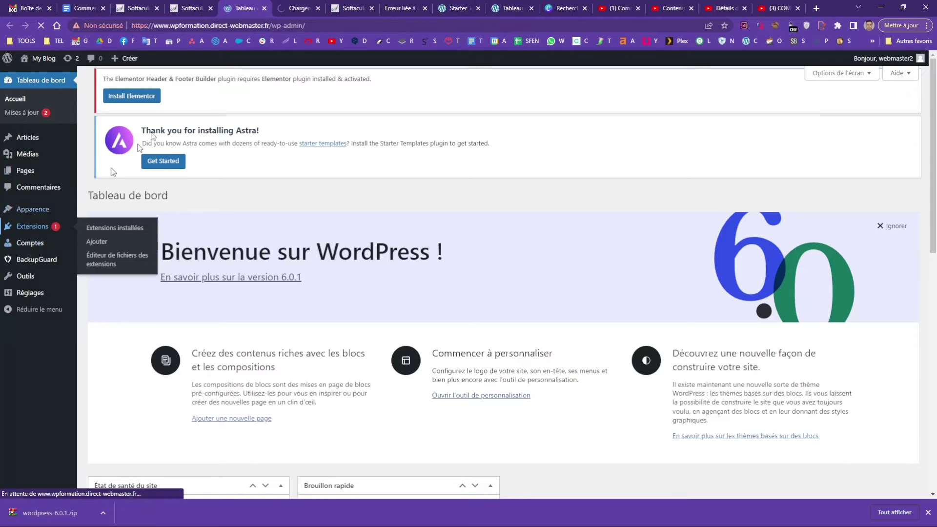
{"action": "left_click", "coordinate": [281, 8]}
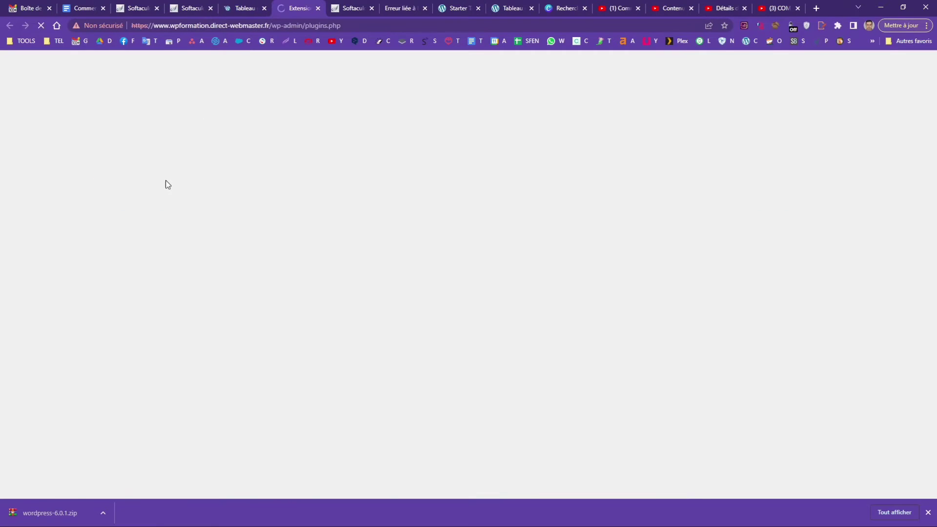
- Delete the Akismet Anti-Spam extension and confirm the removal of its files
{"action": "scroll", "coordinate": [302, 262], "scroll_direction": "down", "scroll_amount": 2}
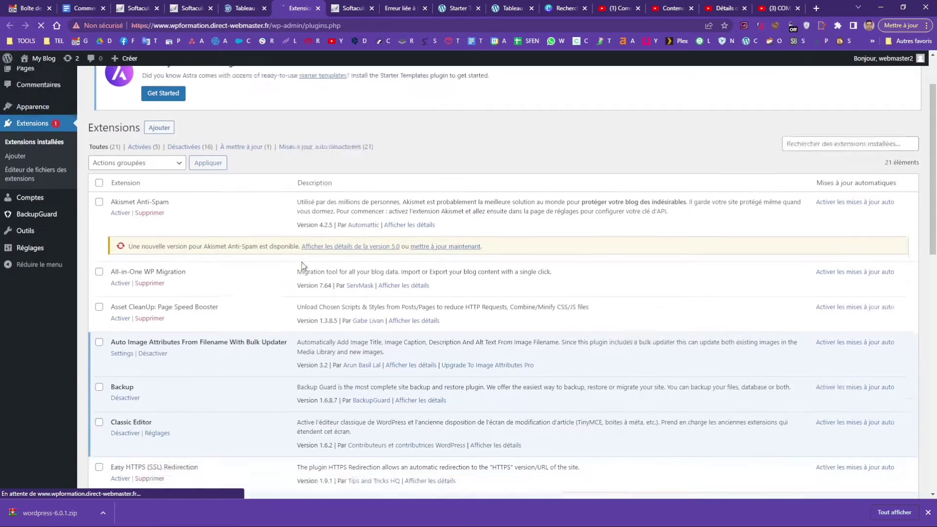
{"action": "left_click", "coordinate": [150, 200]}
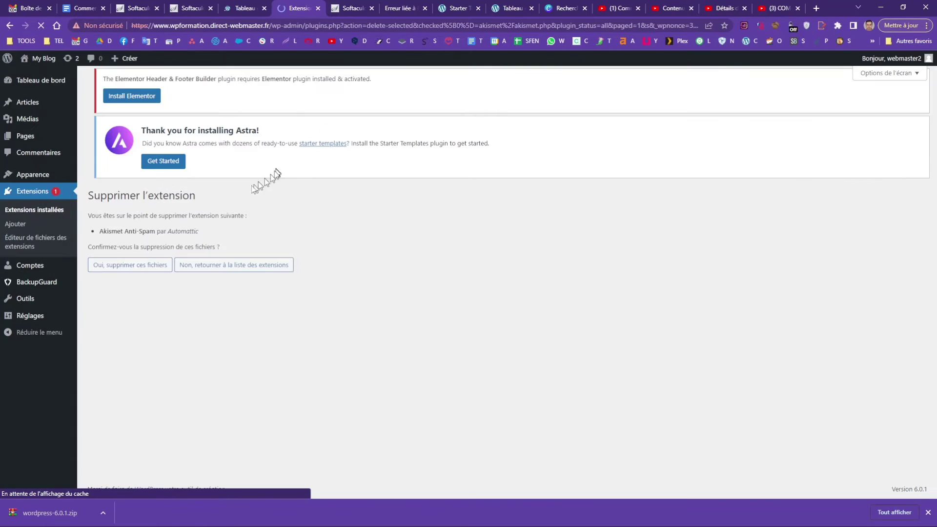
{"action": "left_click", "coordinate": [154, 268]}
{"action": "scroll", "coordinate": [152, 268], "scroll_direction": "down", "scroll_amount": 3}
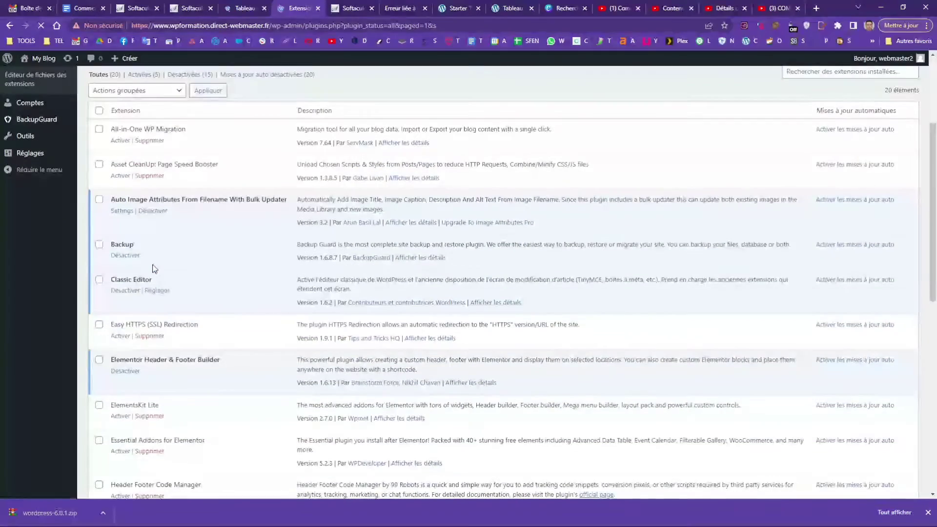
{"action": "scroll", "coordinate": [143, 209], "scroll_direction": "down", "scroll_amount": 6}
{"action": "scroll", "coordinate": [142, 205], "scroll_direction": "down", "scroll_amount": 3}
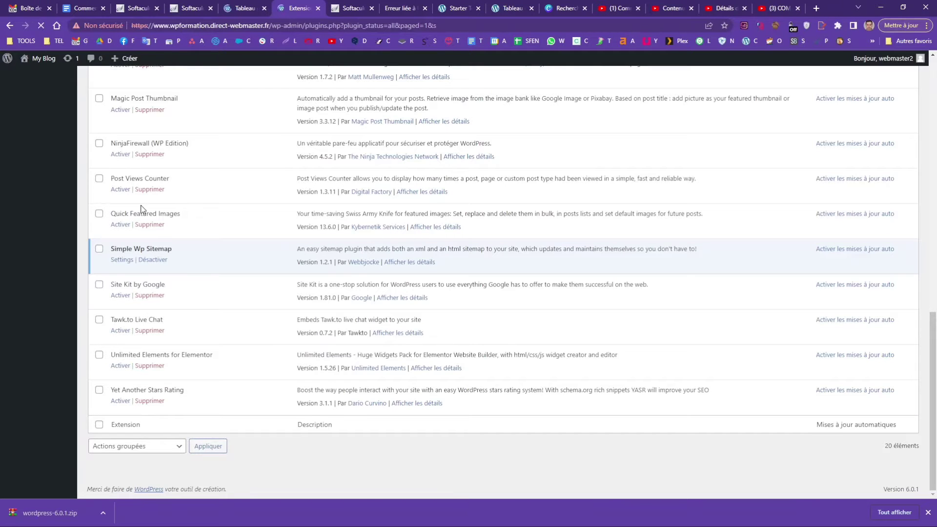
{"action": "scroll", "coordinate": [141, 209], "scroll_direction": "up", "scroll_amount": 5}
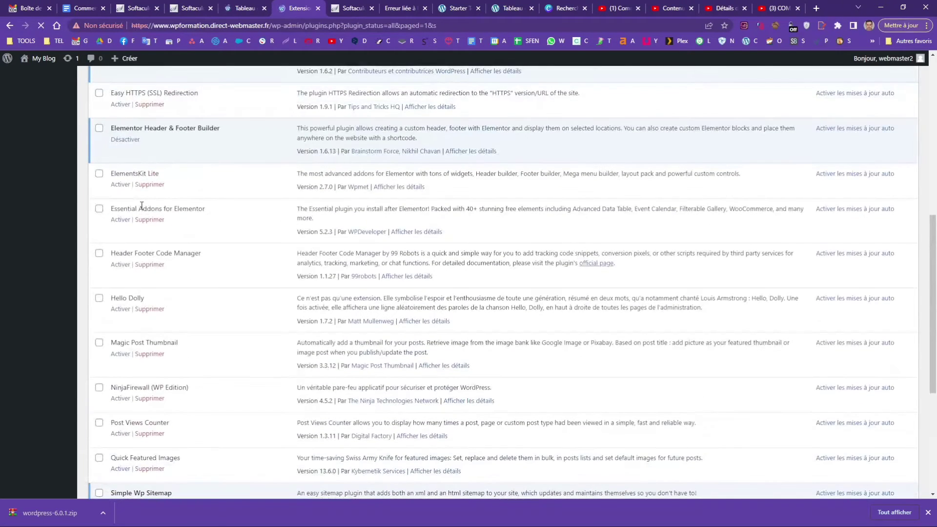
{"action": "left_click", "coordinate": [157, 310]}
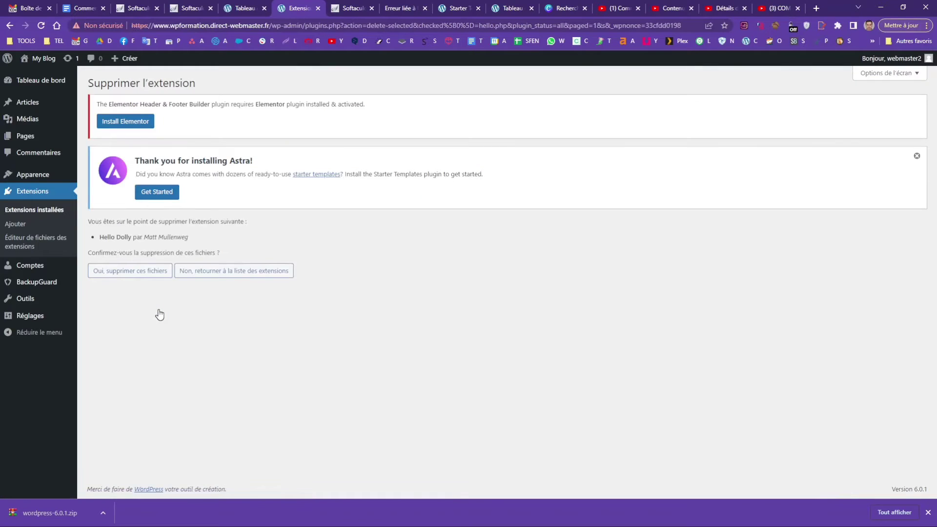
{"action": "left_click", "coordinate": [46, 213]}
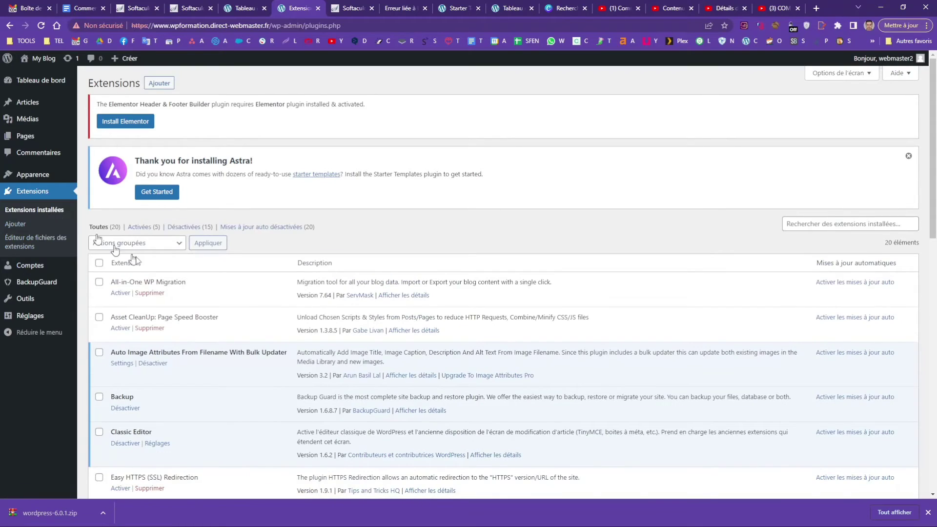
- Look through the complete list of installed extensions, checking which ones are activated
{"action": "scroll", "coordinate": [184, 215], "scroll_direction": "down", "scroll_amount": 3}
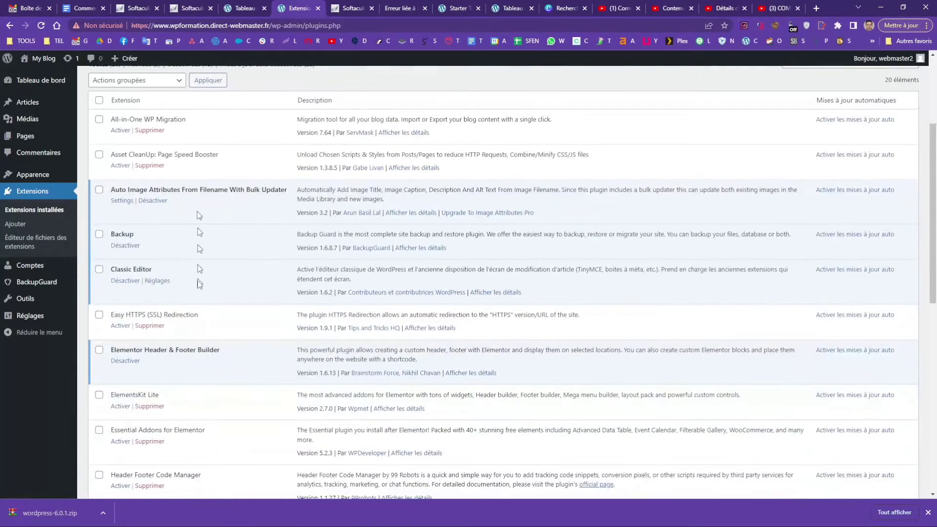
{"action": "scroll", "coordinate": [200, 288], "scroll_direction": "down", "scroll_amount": 2}
{"action": "scroll", "coordinate": [199, 295], "scroll_direction": "down", "scroll_amount": 8}
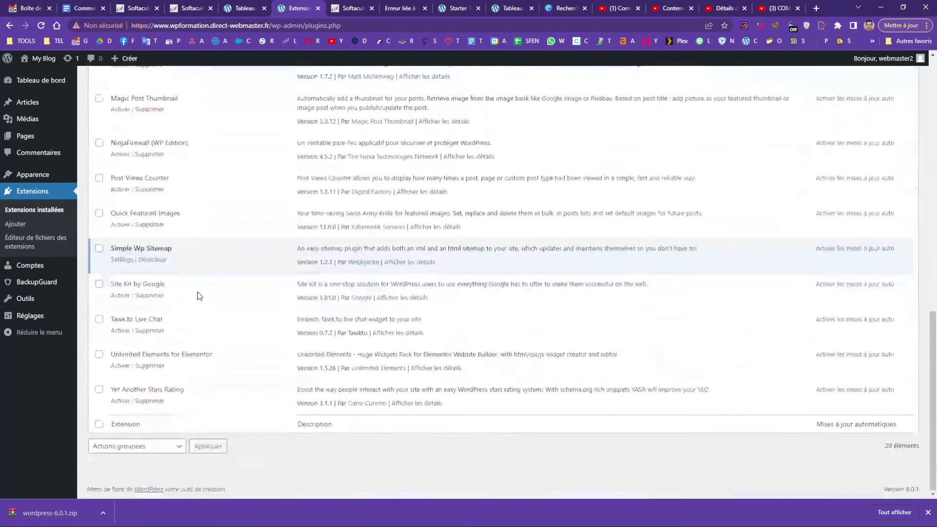
{"action": "scroll", "coordinate": [199, 295], "scroll_direction": "up", "scroll_amount": 12}
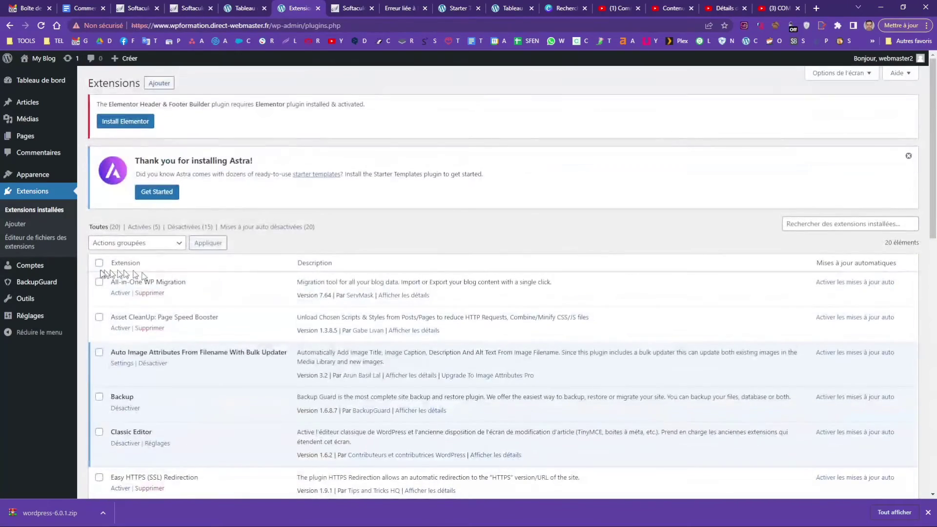
- Open the site's Themes page to view the installed themes
{"action": "mouse_move", "coordinate": [54, 271]}
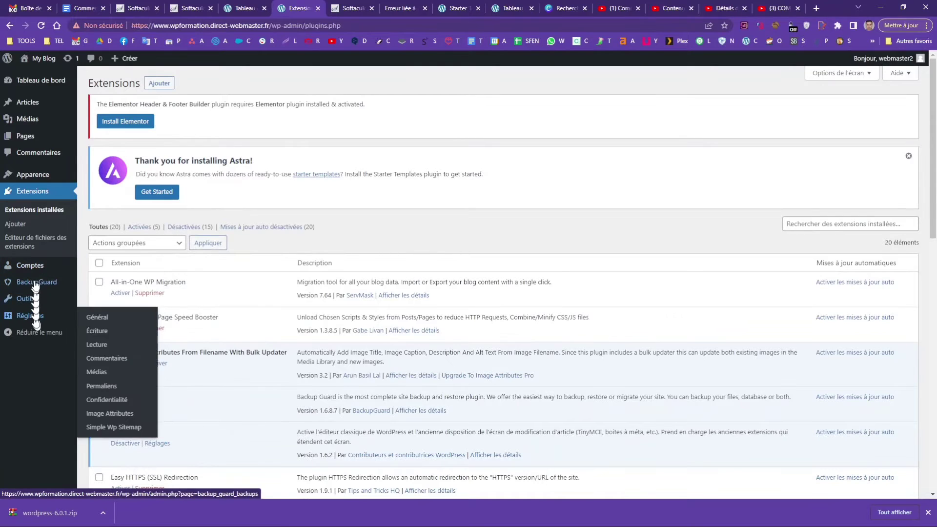
{"action": "mouse_move", "coordinate": [47, 175]}
{"action": "left_click", "coordinate": [106, 180]}
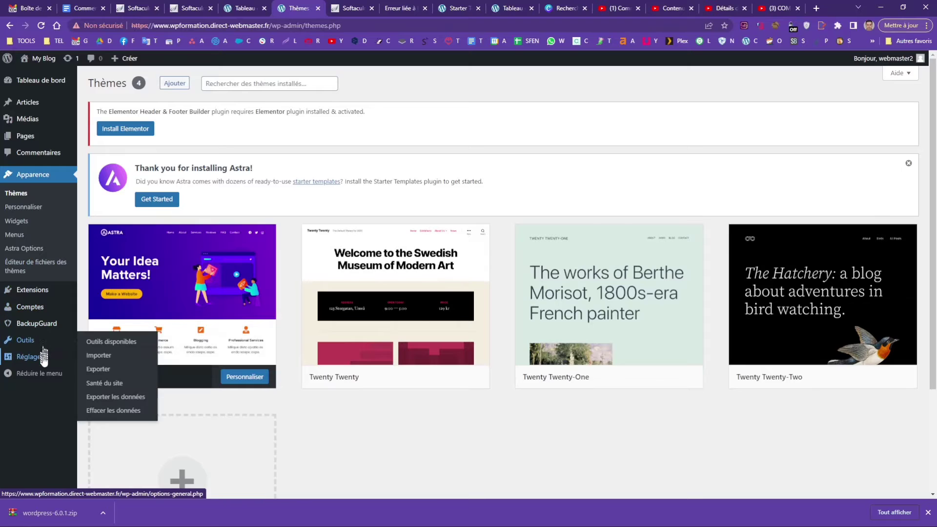
- Open the site's general settings and select the text of the site title
{"action": "mouse_move", "coordinate": [44, 357]}
{"action": "left_click", "coordinate": [100, 362]}
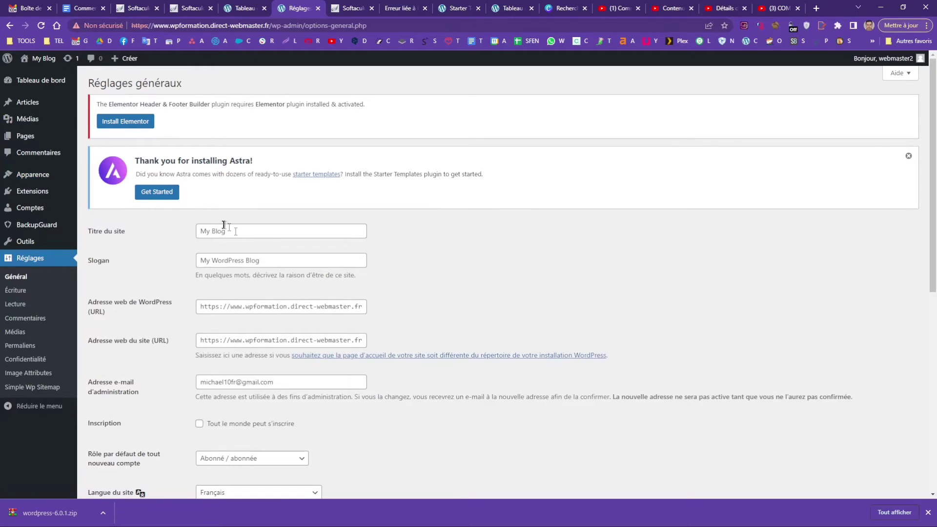
{"action": "left_click_drag", "start_coordinate": [236, 231], "coordinate": [163, 235]}
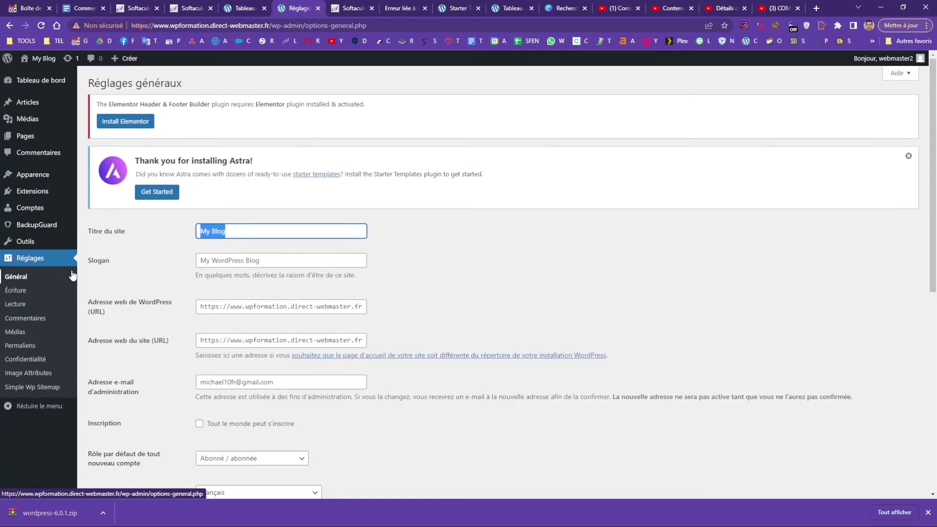
- In the general settings, set the date format to the "28 août 2022" style (j F Y) and save the changes
{"action": "left_click_drag", "start_coordinate": [293, 261], "coordinate": [187, 262]}
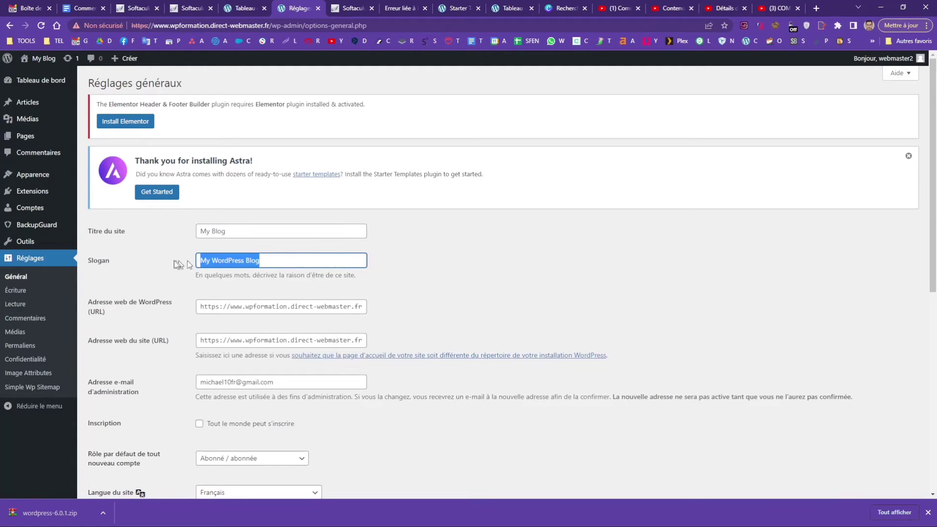
{"action": "scroll", "coordinate": [141, 322], "scroll_direction": "down", "scroll_amount": 7}
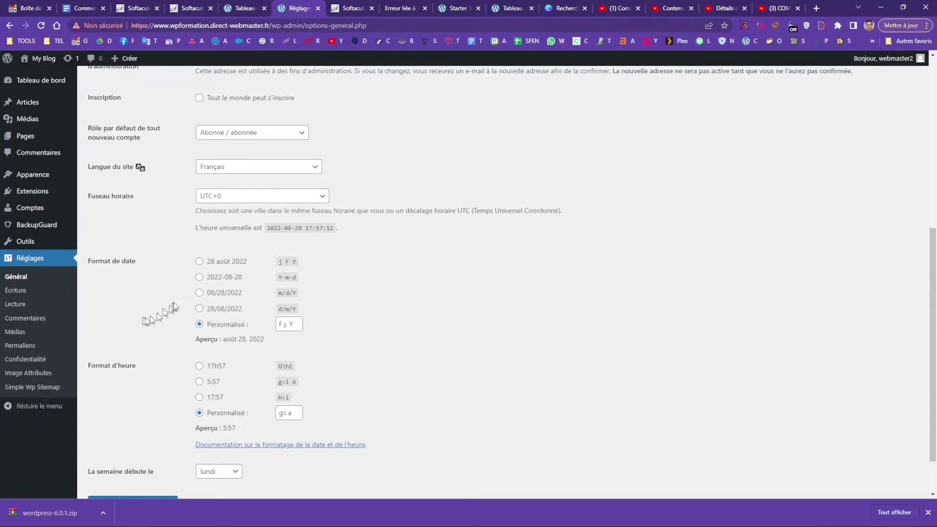
{"action": "left_click", "coordinate": [200, 262]}
{"action": "scroll", "coordinate": [398, 309], "scroll_direction": "down", "scroll_amount": 2}
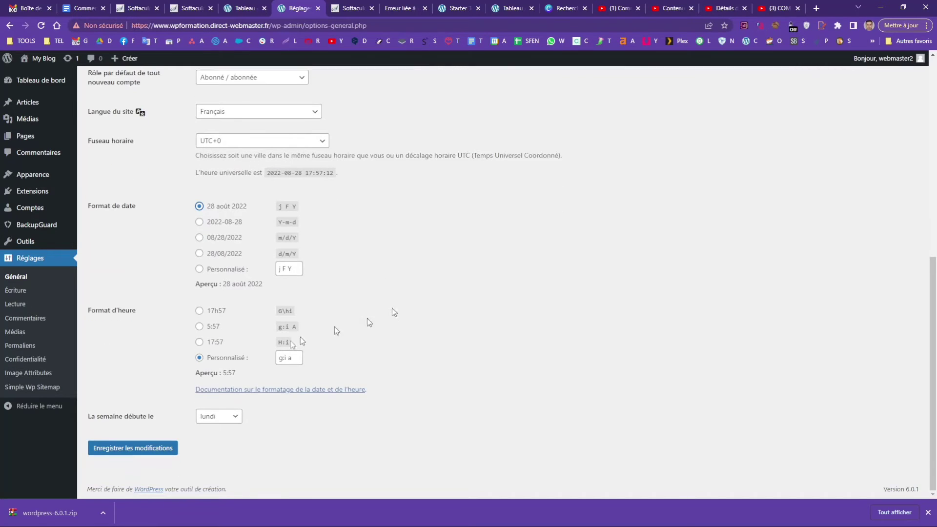
{"action": "left_click", "coordinate": [143, 451]}
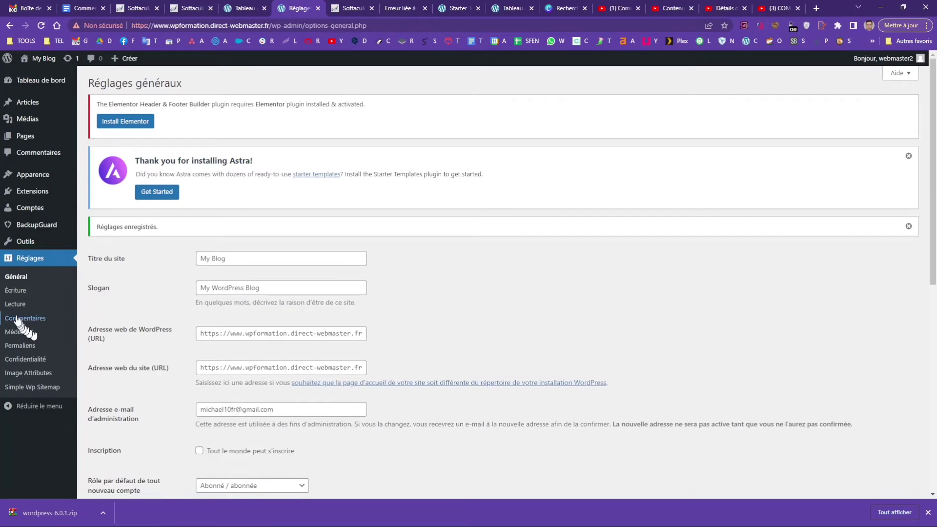
- In the writing settings, clear the mail server and login fields of the publish-by-email section
{"action": "left_click", "coordinate": [21, 290]}
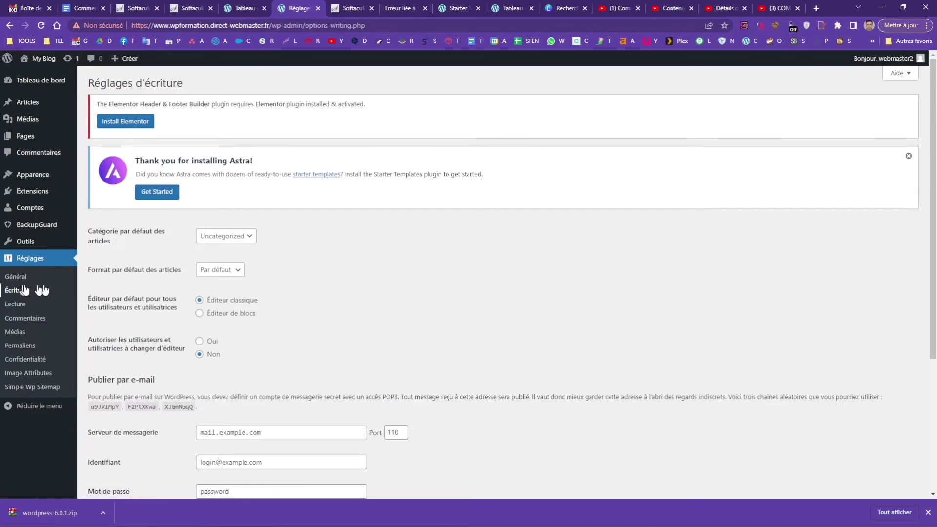
{"action": "left_click", "coordinate": [248, 237]}
{"action": "left_click", "coordinate": [249, 238]}
{"action": "scroll", "coordinate": [336, 283], "scroll_direction": "down", "scroll_amount": 4}
{"action": "left_click_drag", "start_coordinate": [281, 239], "coordinate": [155, 238]}
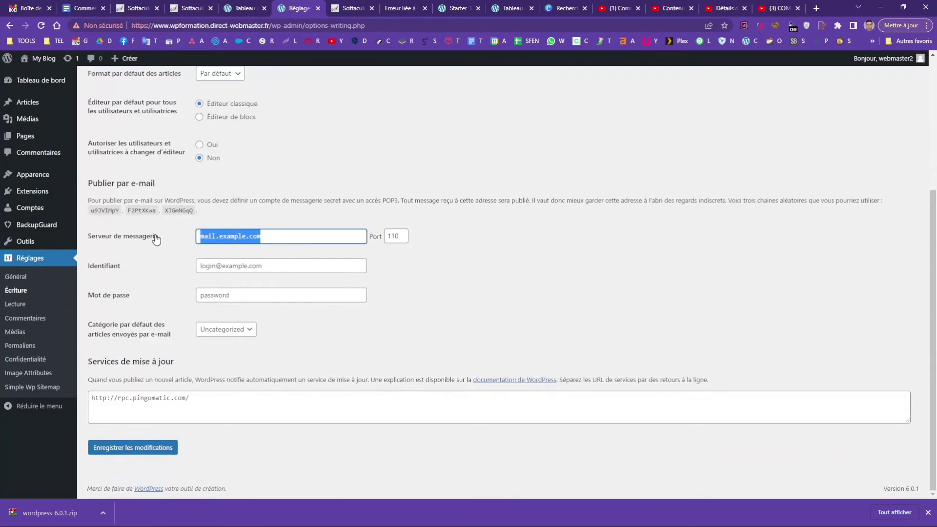
{"action": "key", "text": "Delete"}
{"action": "left_click_drag", "start_coordinate": [264, 267], "coordinate": [168, 271]}
{"action": "key", "text": "Delete"}
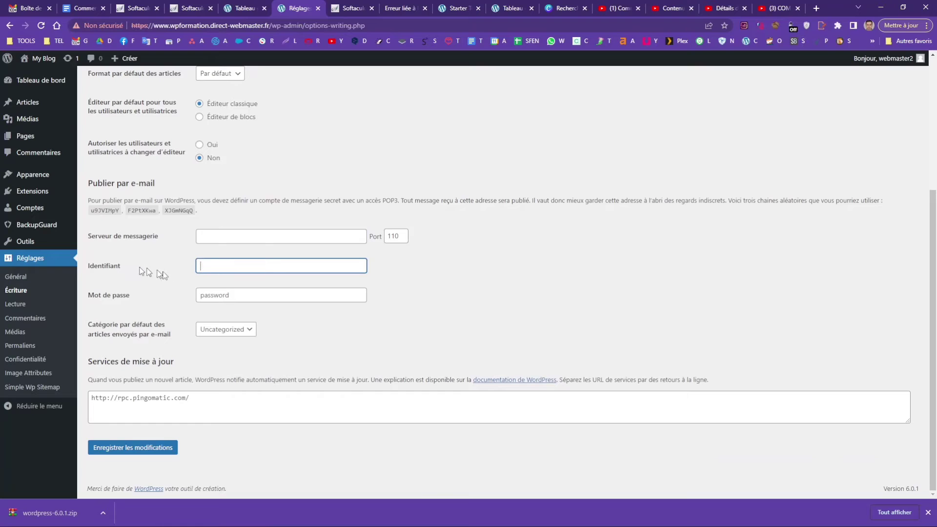
- Clear the password and port fields of the publish-by-email section
{"action": "left_click", "coordinate": [241, 295]}
{"action": "double_click", "coordinate": [241, 295]}
{"action": "key", "text": "Delete"}
{"action": "left_click_drag", "start_coordinate": [414, 242], "coordinate": [386, 237]}
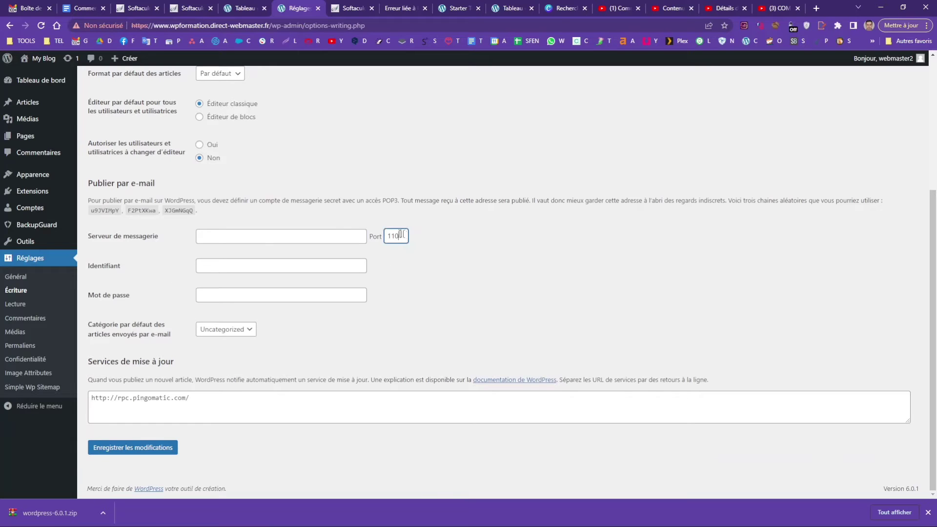
{"action": "key", "text": "Delete"}
- Remove the update service URL and save the writing settings
{"action": "left_click_drag", "start_coordinate": [209, 397], "coordinate": [66, 399]}
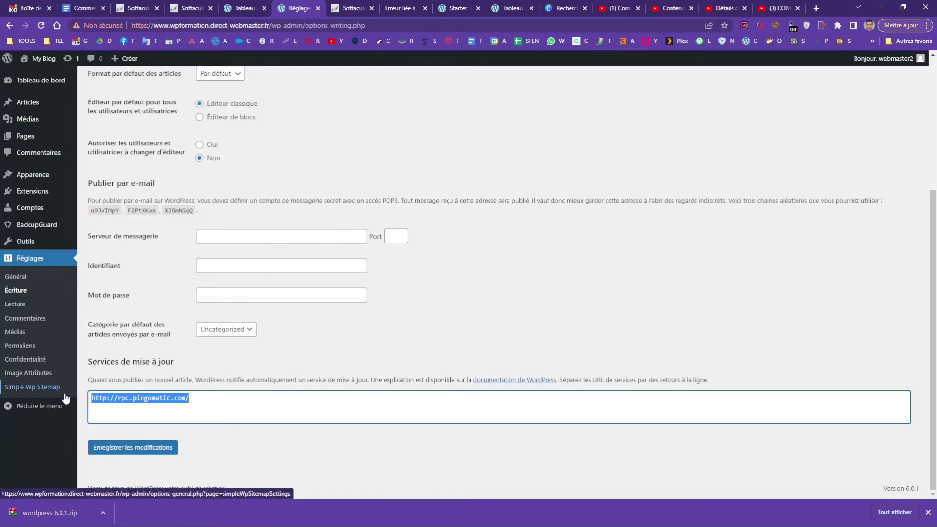
{"action": "key", "text": "Delete"}
{"action": "left_click", "coordinate": [164, 450]}
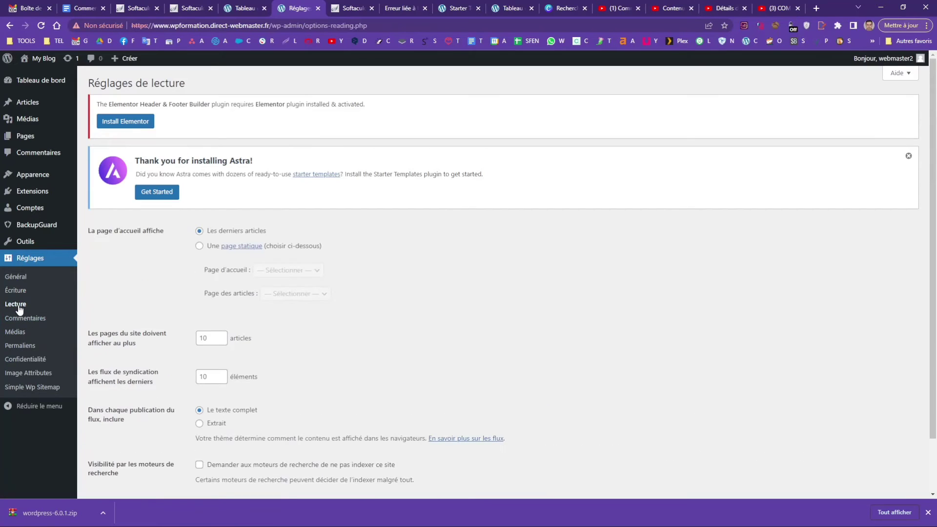
- In the reading settings, try a static page as the homepage, check the available pages and return to showing the latest articles
{"action": "left_click", "coordinate": [200, 246]}
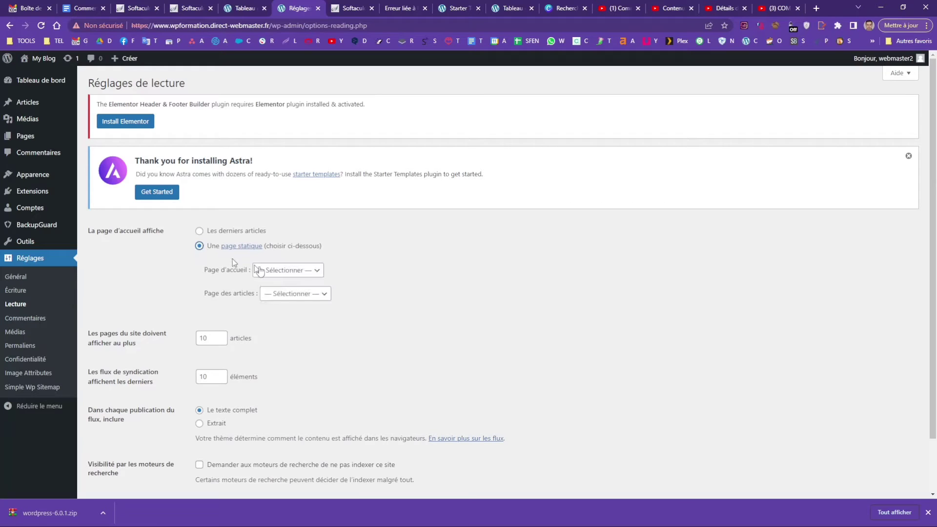
{"action": "left_click", "coordinate": [302, 273]}
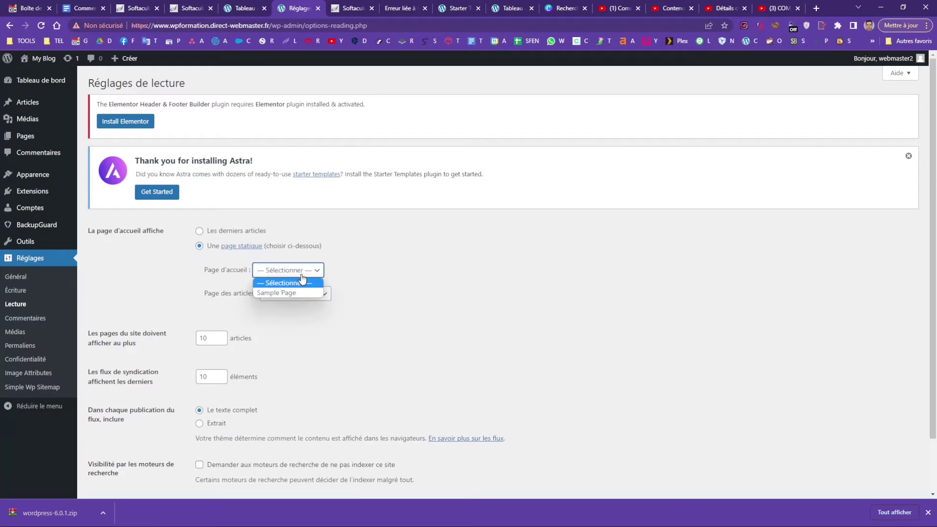
{"action": "left_click", "coordinate": [200, 231]}
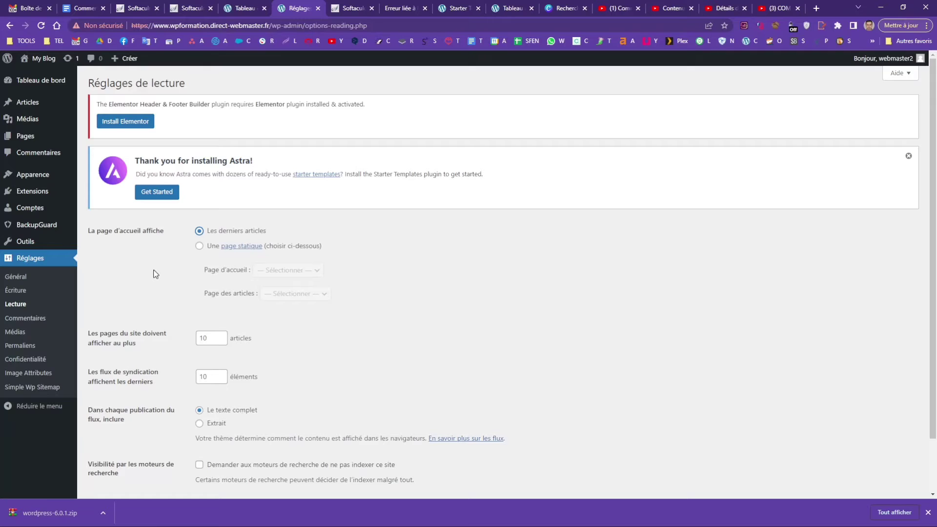
{"action": "scroll", "coordinate": [155, 274], "scroll_direction": "down", "scroll_amount": 1}
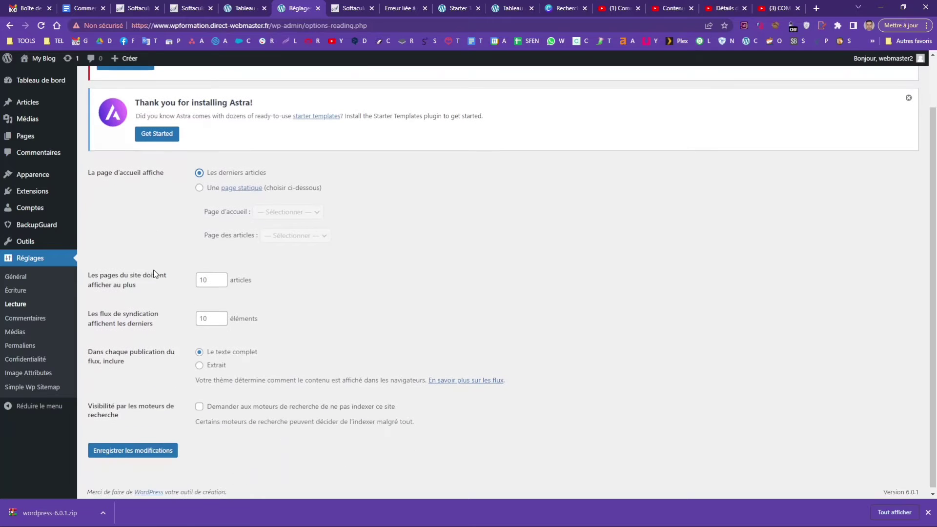
- In the comment settings, require every comment to be approved manually and save the changes
{"action": "left_click", "coordinate": [20, 326]}
{"action": "scroll", "coordinate": [329, 276], "scroll_direction": "down", "scroll_amount": 8}
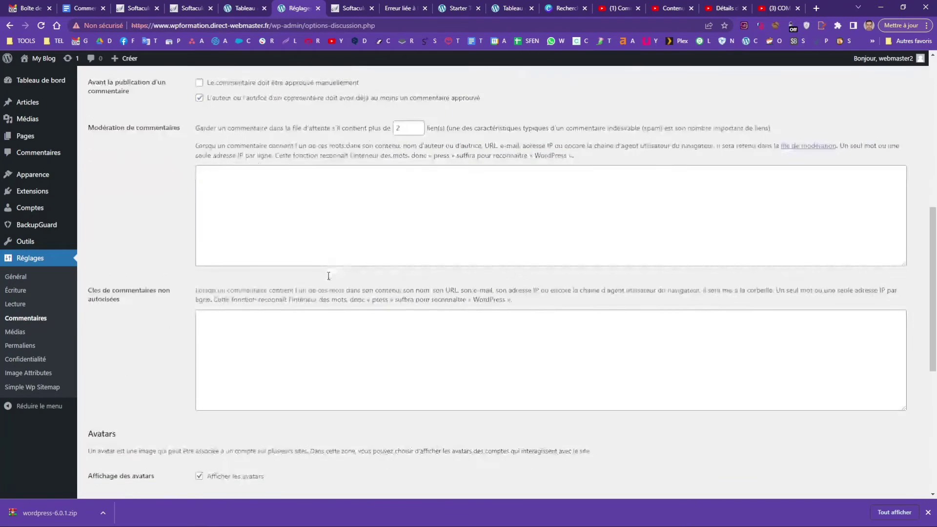
{"action": "scroll", "coordinate": [328, 276], "scroll_direction": "up", "scroll_amount": 4}
{"action": "left_click", "coordinate": [231, 332]}
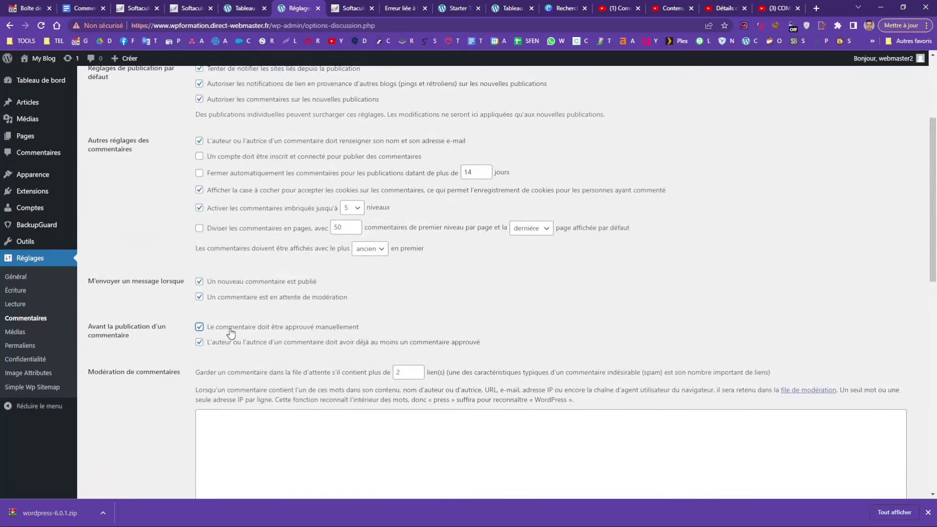
{"action": "scroll", "coordinate": [231, 332], "scroll_direction": "down", "scroll_amount": 8}
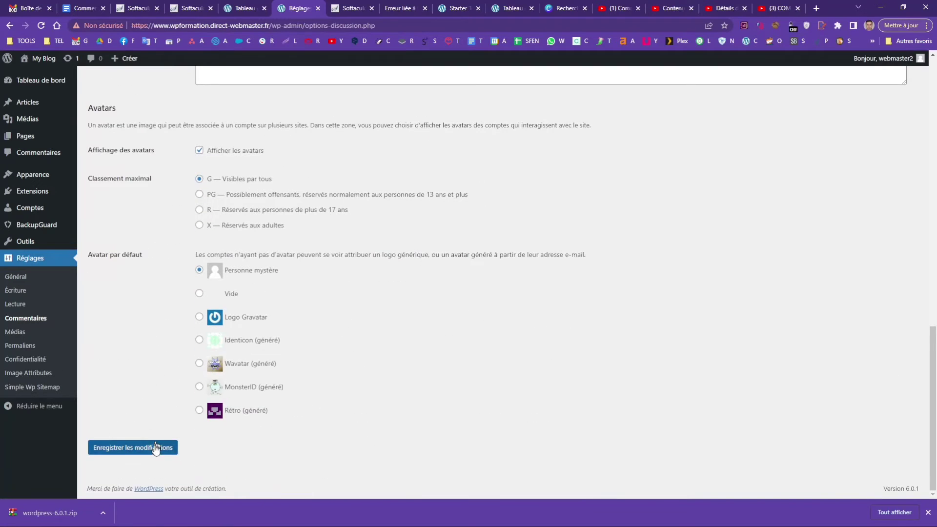
{"action": "left_click", "coordinate": [155, 448]}
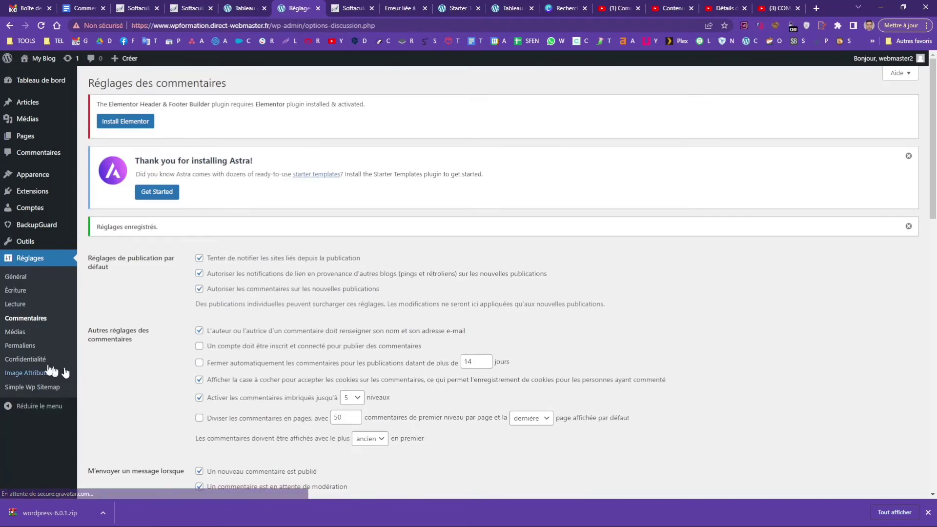
- In the media settings, set the thumbnail width and height to 0
{"action": "left_click", "coordinate": [16, 333]}
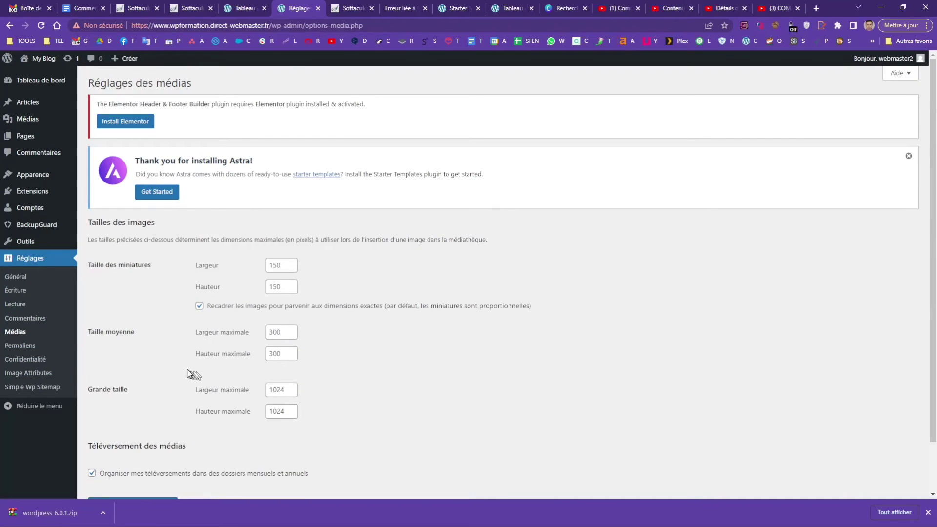
{"action": "left_click", "coordinate": [293, 268]}
{"action": "left_click_drag", "start_coordinate": [282, 265], "coordinate": [234, 286]}
{"action": "type", "text": "0"}
{"action": "left_click", "coordinate": [223, 270]}
{"action": "type", "text": "0"}
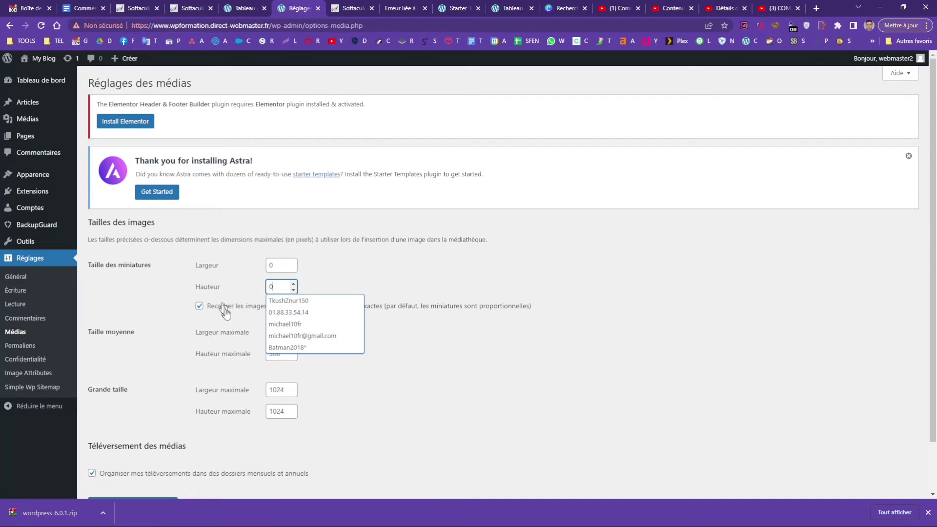
{"action": "left_click", "coordinate": [225, 313]}
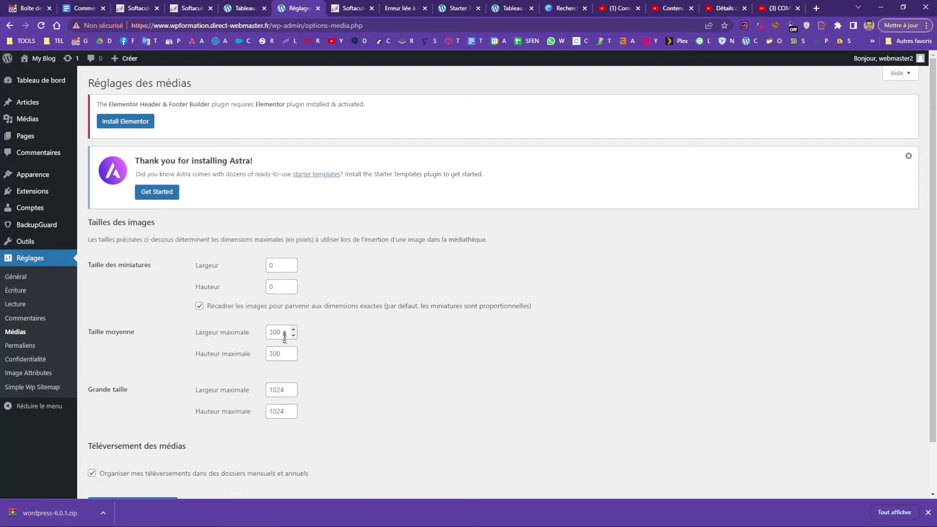
- Set the medium image size's maximum width and height to 0 and save the media settings
{"action": "left_click_drag", "start_coordinate": [285, 332], "coordinate": [229, 352]}
{"action": "type", "text": "0"}
{"action": "left_click", "coordinate": [207, 333]}
{"action": "type", "text": "0"}
{"action": "left_click", "coordinate": [226, 351]}
{"action": "scroll", "coordinate": [250, 423], "scroll_direction": "down", "scroll_amount": 2}
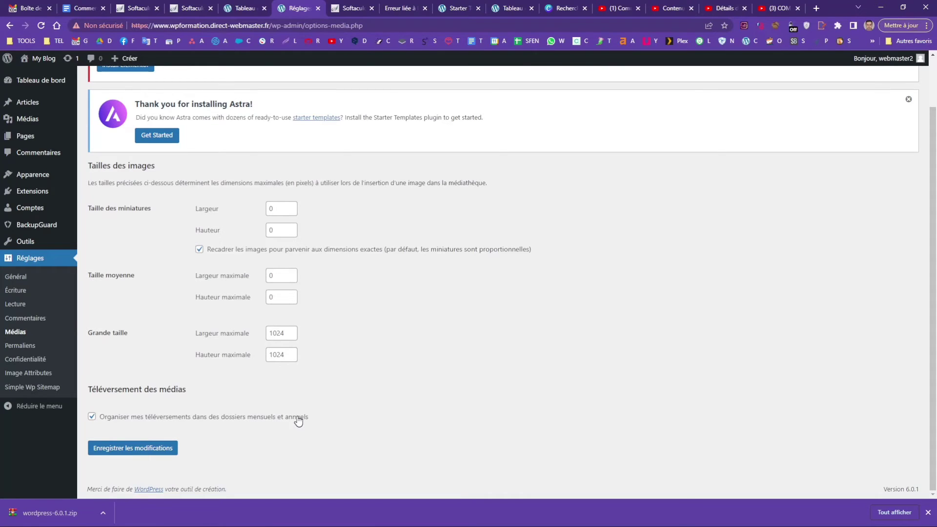
{"action": "left_click", "coordinate": [140, 452]}
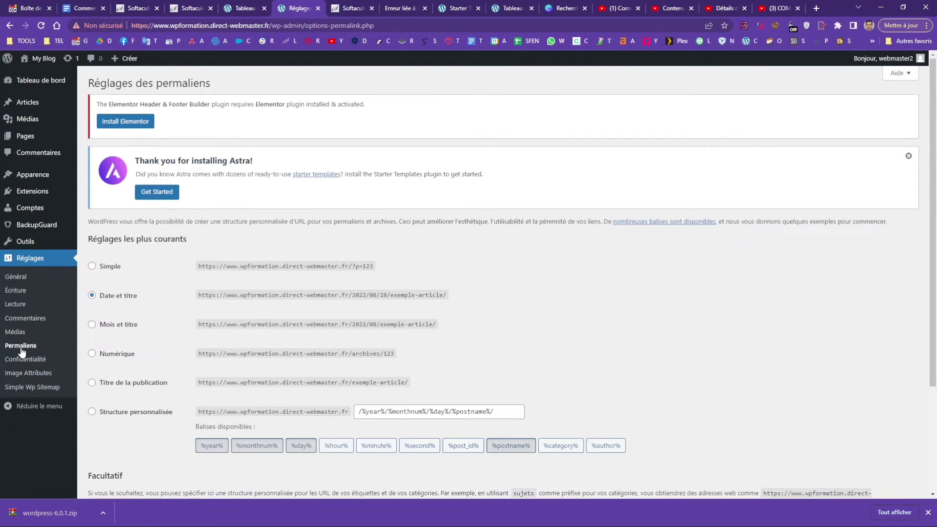
- Set the permalink structure to the publication title (/%postname%/) and save the changes
{"action": "left_click", "coordinate": [147, 384]}
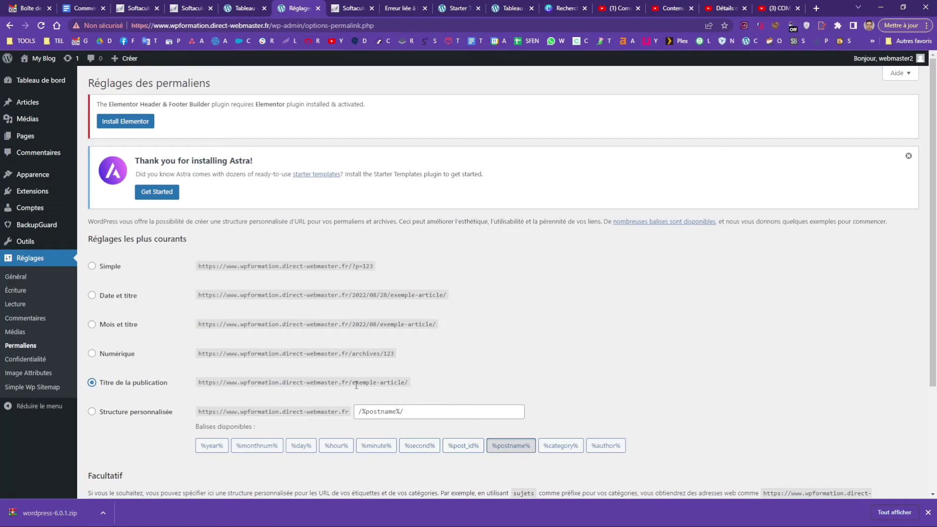
{"action": "left_click_drag", "start_coordinate": [353, 384], "coordinate": [397, 384]}
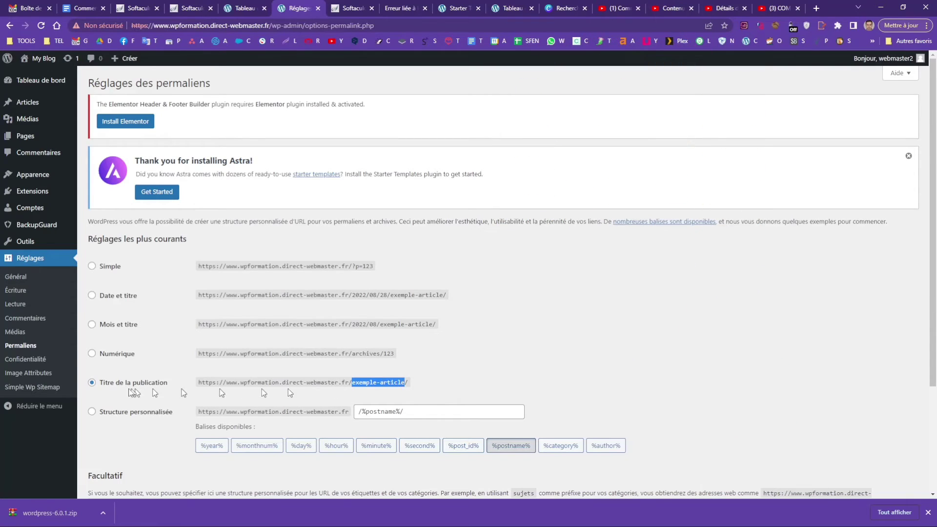
{"action": "scroll", "coordinate": [120, 342], "scroll_direction": "down", "scroll_amount": 3}
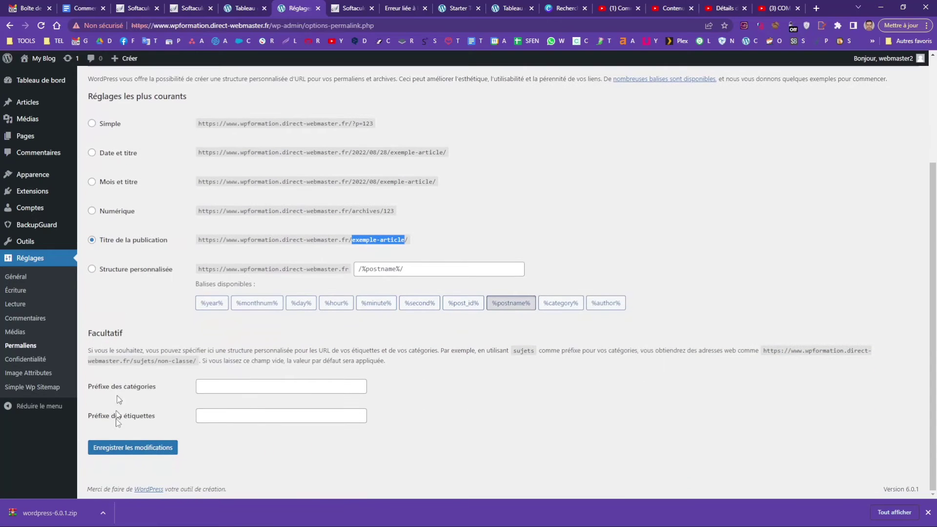
{"action": "left_click", "coordinate": [120, 454]}
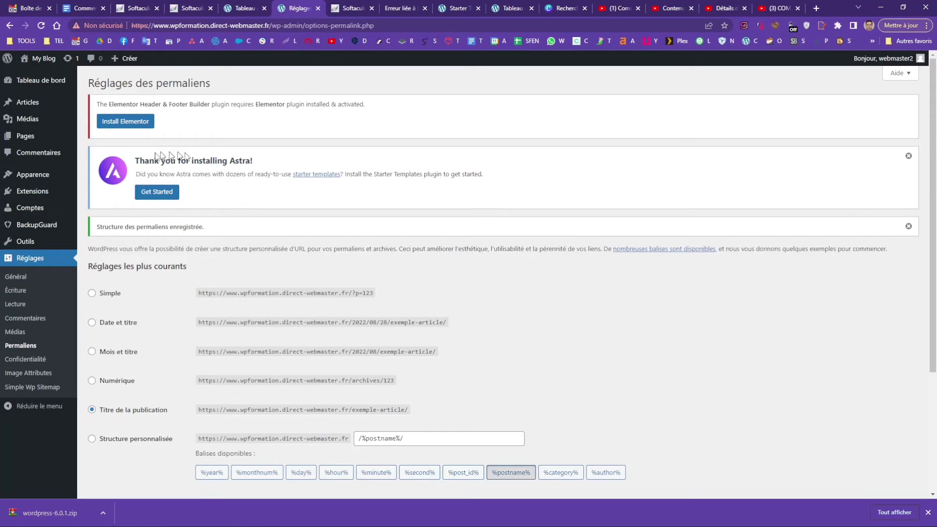
- Launch Astra's Starter Templates wizard, choose Elementor as the page builder and browse the template gallery
{"action": "left_click", "coordinate": [167, 194]}
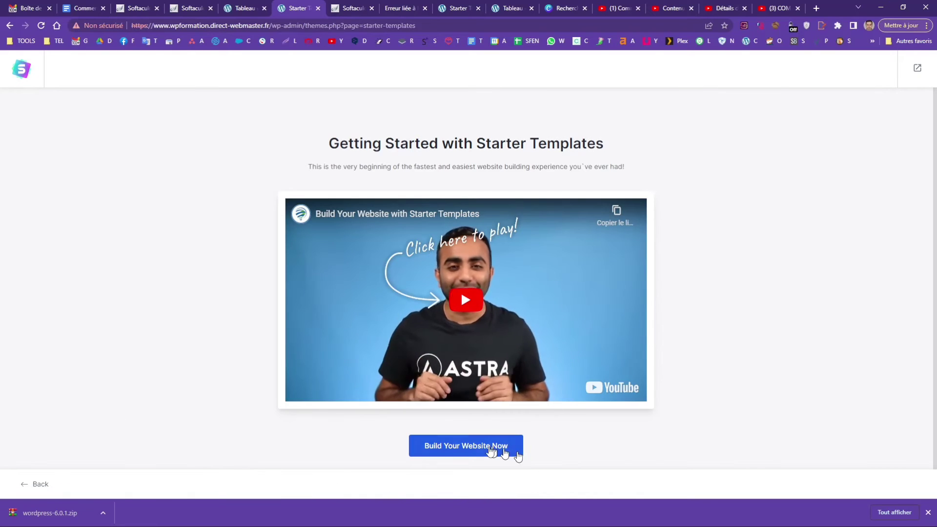
{"action": "left_click", "coordinate": [469, 446]}
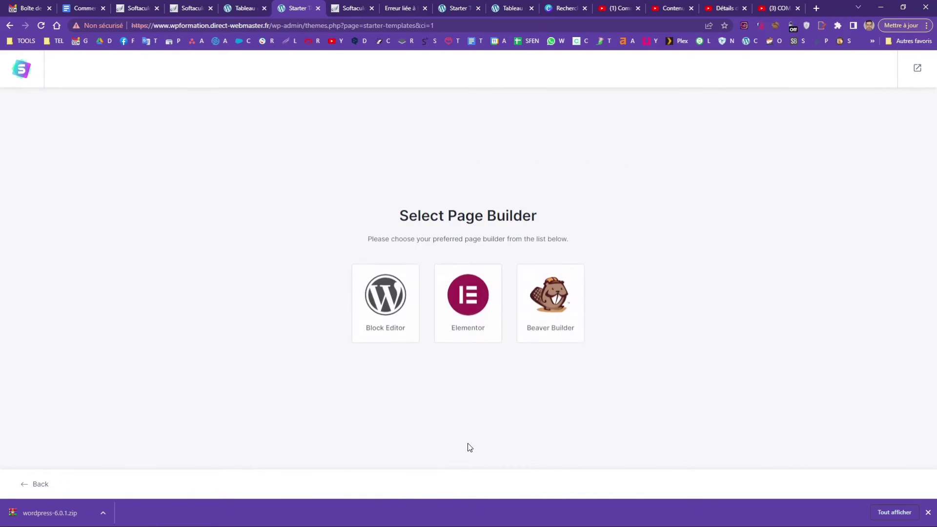
{"action": "left_click", "coordinate": [469, 292]}
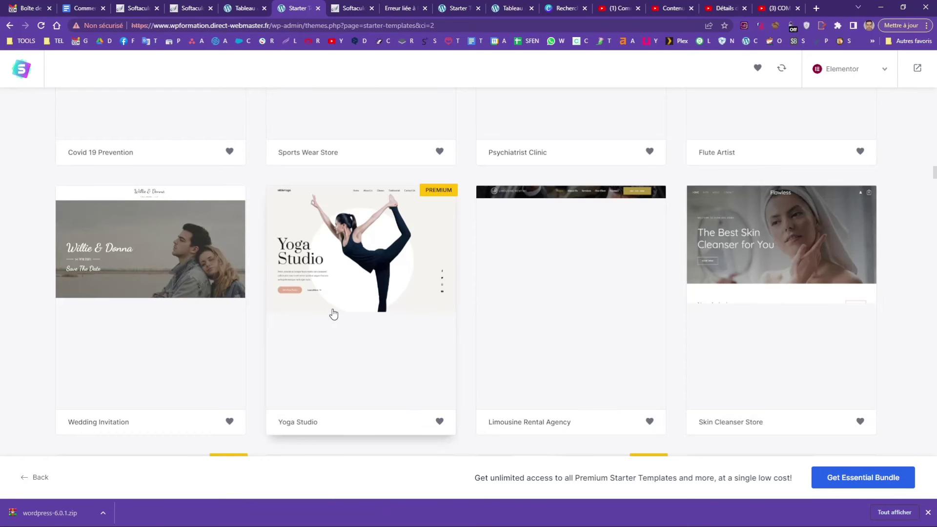
{"action": "scroll", "coordinate": [333, 313], "scroll_direction": "up", "scroll_amount": 6}
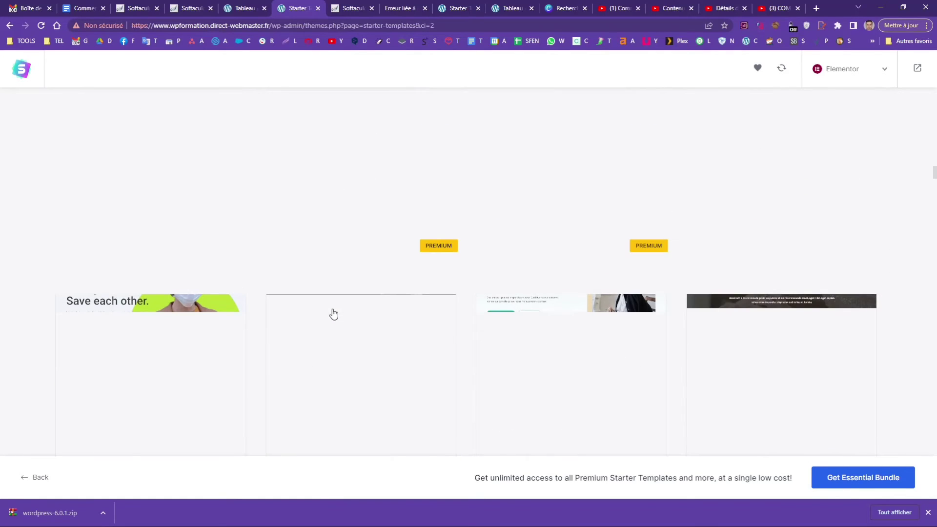
{"action": "scroll", "coordinate": [333, 314], "scroll_direction": "up", "scroll_amount": 4}
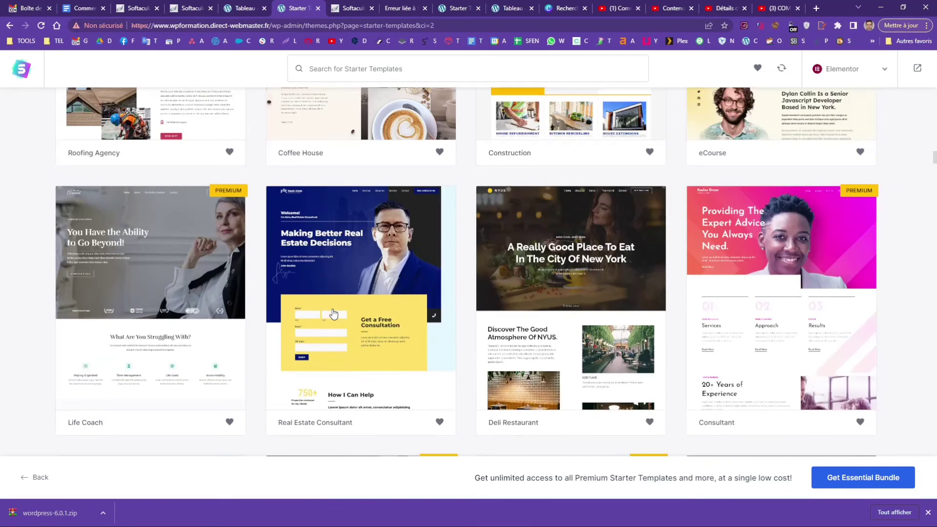
{"action": "scroll", "coordinate": [334, 314], "scroll_direction": "up", "scroll_amount": 14}
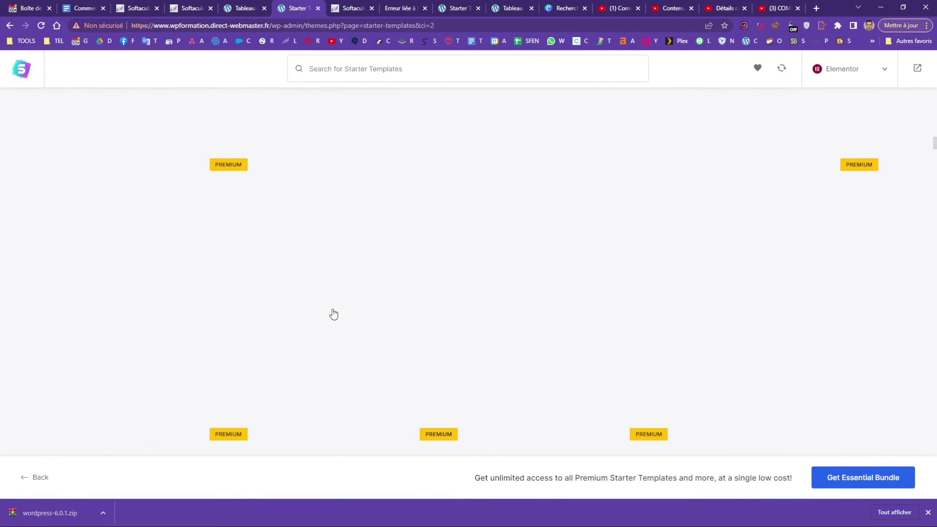
{"action": "scroll", "coordinate": [334, 314], "scroll_direction": "up", "scroll_amount": 10}
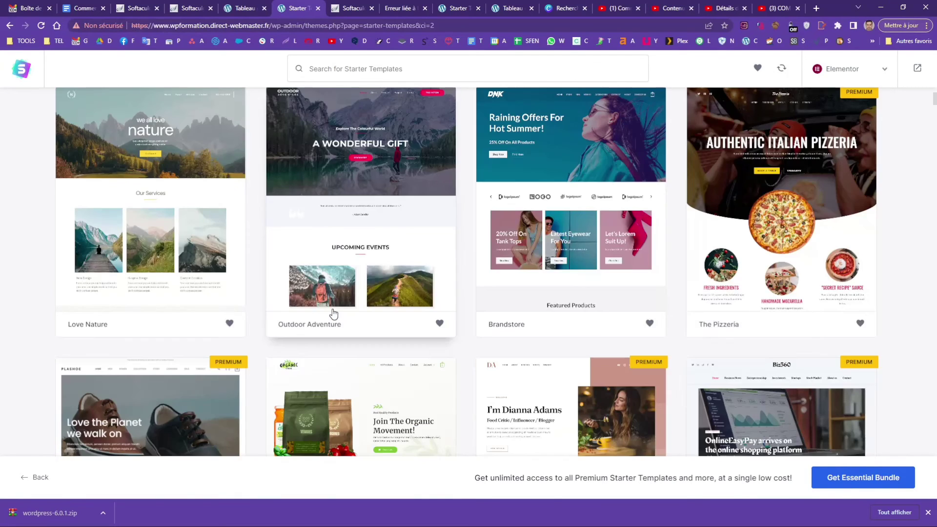
{"action": "scroll", "coordinate": [333, 314], "scroll_direction": "up", "scroll_amount": 4}
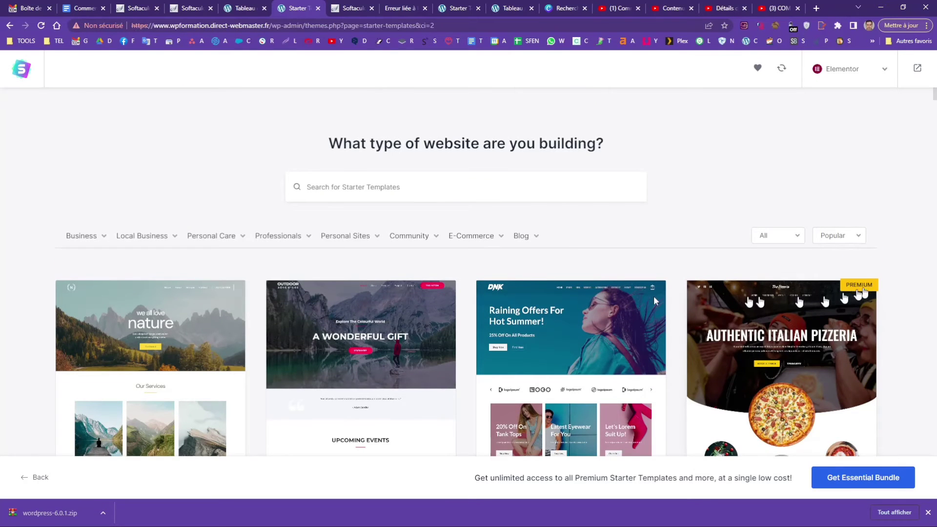
- Browse the starter template gallery, select the Limousine Rental Agency template and skip its logo upload
{"action": "scroll", "coordinate": [446, 313], "scroll_direction": "down", "scroll_amount": 5}
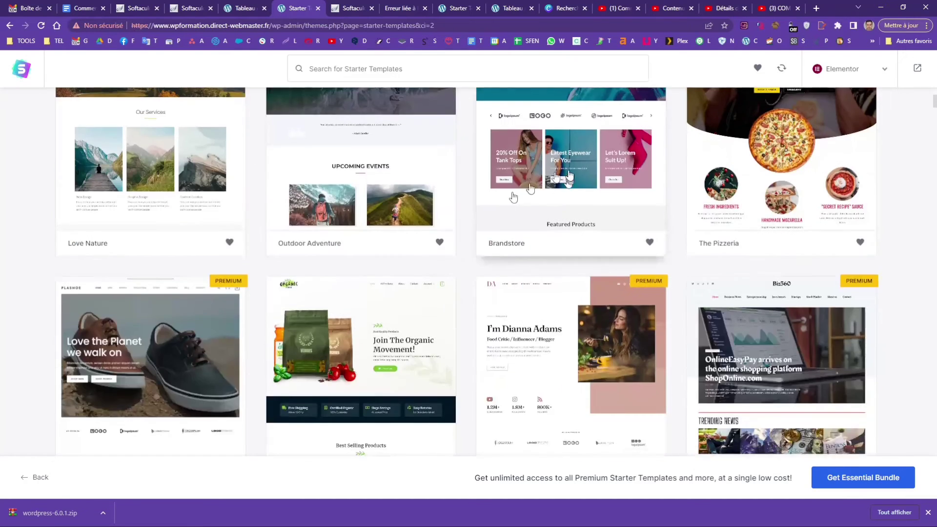
{"action": "scroll", "coordinate": [512, 199], "scroll_direction": "up", "scroll_amount": 4}
{"action": "scroll", "coordinate": [490, 242], "scroll_direction": "down", "scroll_amount": 7}
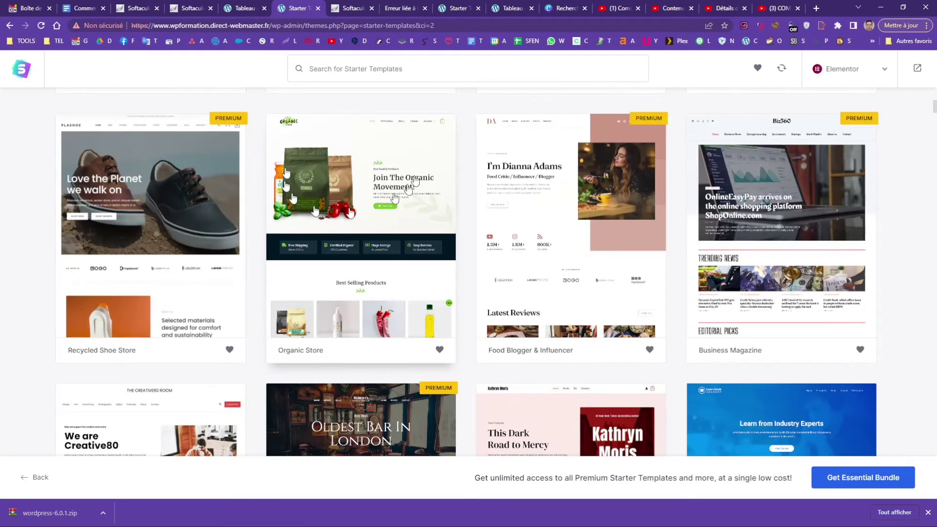
{"action": "scroll", "coordinate": [356, 242], "scroll_direction": "down", "scroll_amount": 1}
{"action": "scroll", "coordinate": [358, 242], "scroll_direction": "down", "scroll_amount": 4}
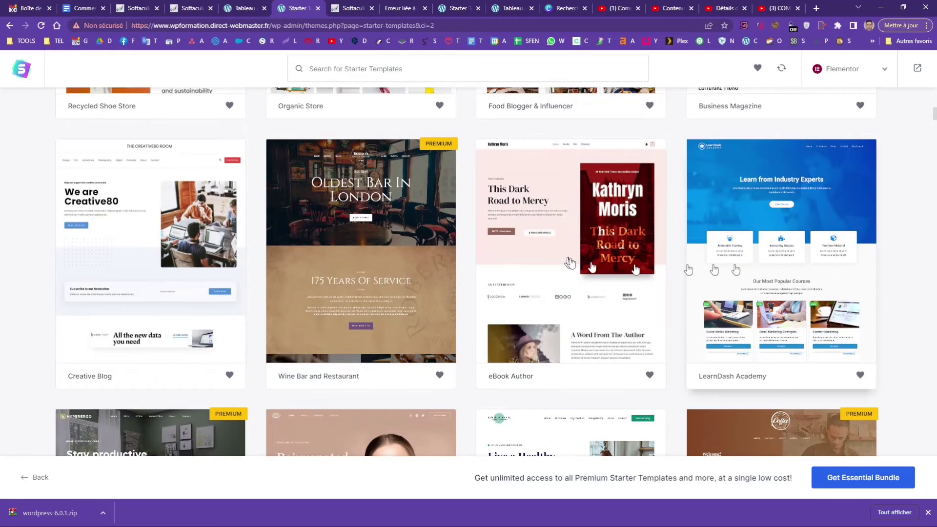
{"action": "scroll", "coordinate": [780, 276], "scroll_direction": "down", "scroll_amount": 4}
{"action": "scroll", "coordinate": [779, 276], "scroll_direction": "up", "scroll_amount": 1}
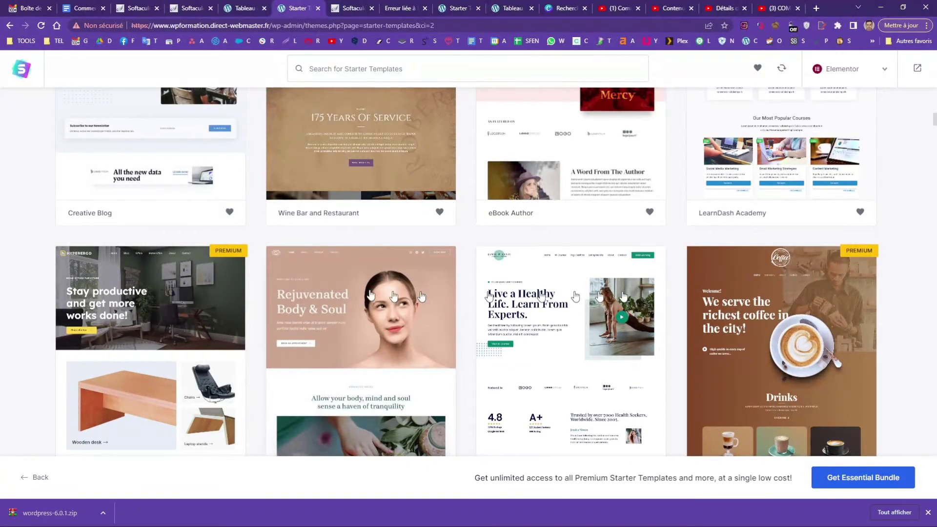
{"action": "scroll", "coordinate": [211, 287], "scroll_direction": "down", "scroll_amount": 3}
{"action": "scroll", "coordinate": [212, 287], "scroll_direction": "down", "scroll_amount": 3}
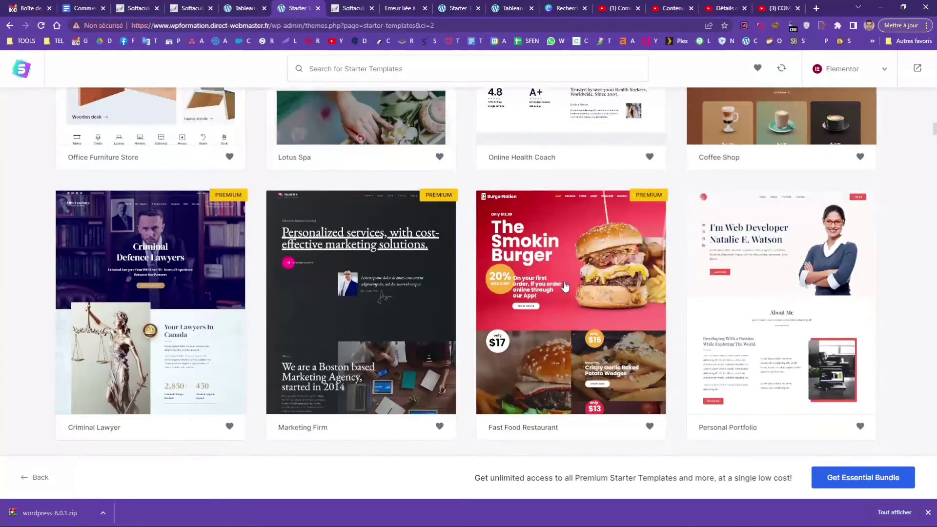
{"action": "scroll", "coordinate": [564, 287], "scroll_direction": "down", "scroll_amount": 6}
{"action": "scroll", "coordinate": [561, 283], "scroll_direction": "down", "scroll_amount": 3}
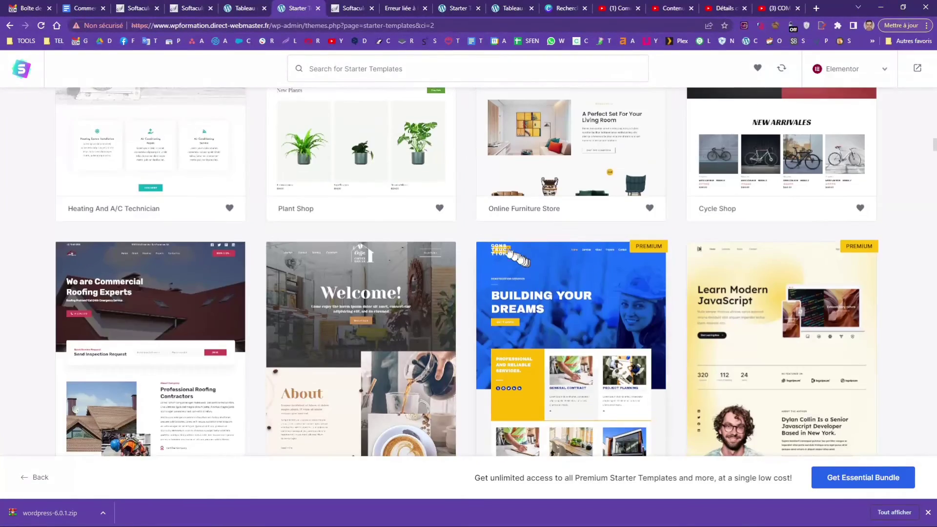
{"action": "scroll", "coordinate": [502, 251], "scroll_direction": "down", "scroll_amount": 6}
{"action": "scroll", "coordinate": [499, 249], "scroll_direction": "down", "scroll_amount": 6}
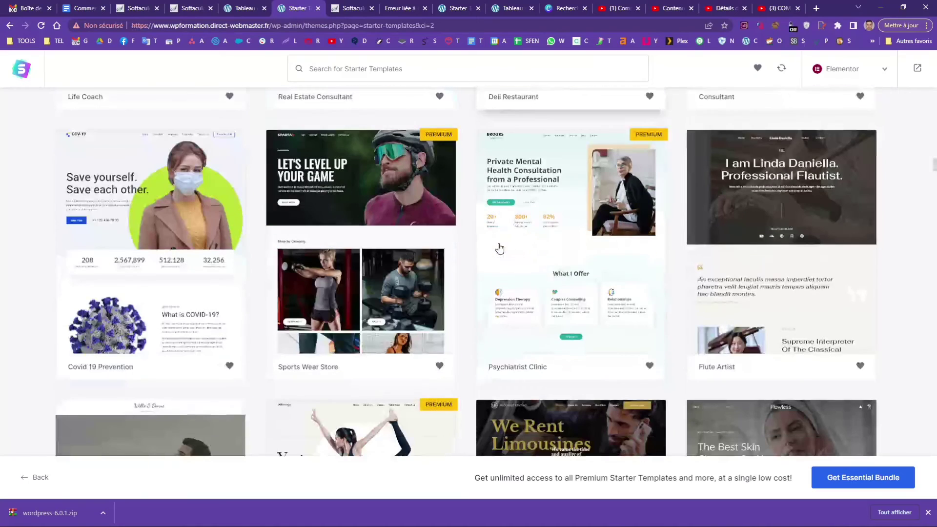
{"action": "scroll", "coordinate": [499, 249], "scroll_direction": "down", "scroll_amount": 1}
{"action": "scroll", "coordinate": [500, 249], "scroll_direction": "down", "scroll_amount": 4}
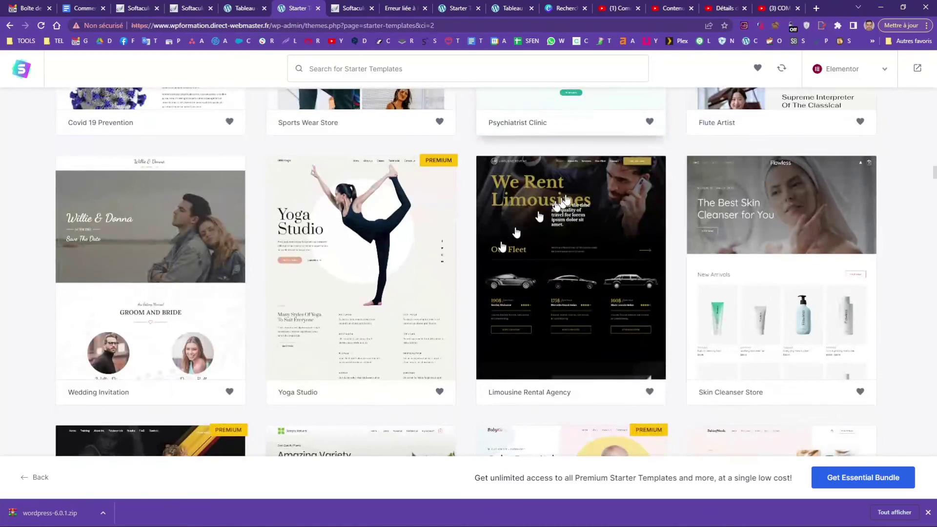
{"action": "left_click", "coordinate": [568, 237]}
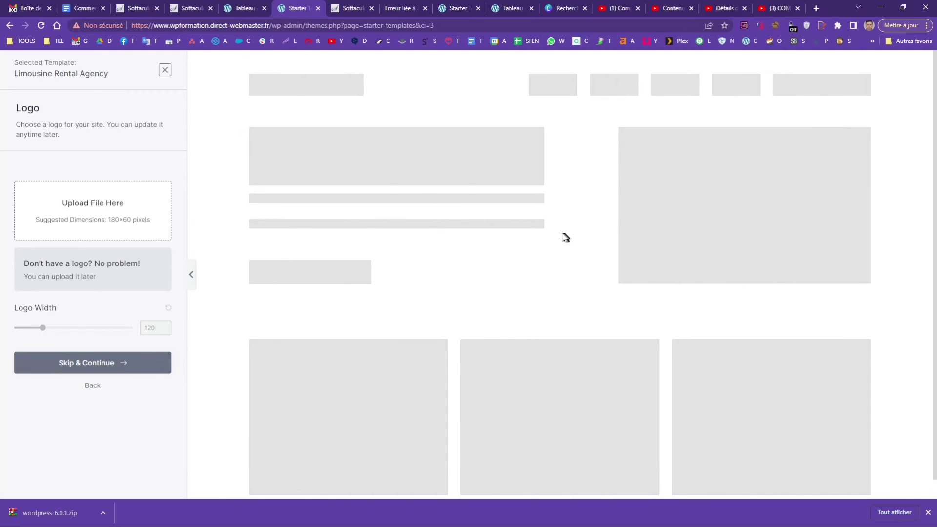
{"action": "left_click", "coordinate": [102, 367]}
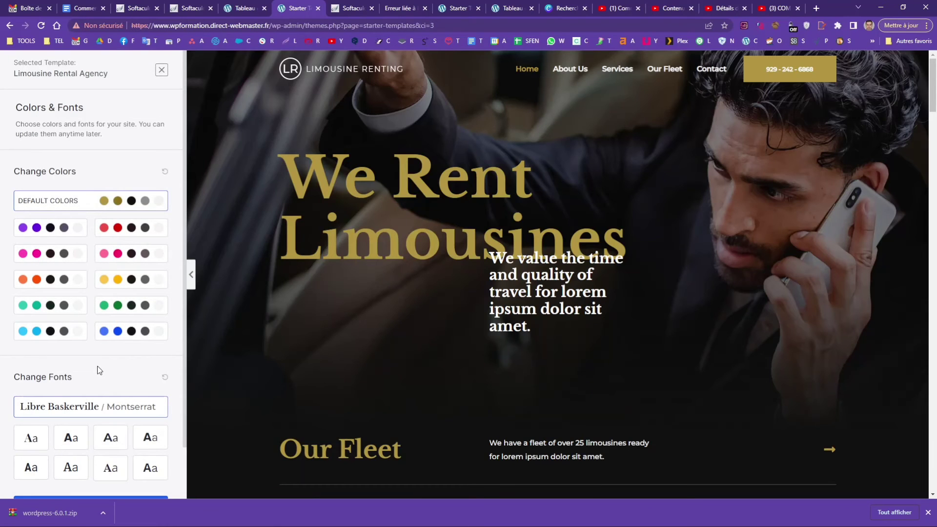
- Preview the template, keep its default colors and fonts, and build the website with all import options enabled
{"action": "scroll", "coordinate": [484, 233], "scroll_direction": "down", "scroll_amount": 4}
{"action": "scroll", "coordinate": [484, 233], "scroll_direction": "up", "scroll_amount": 3}
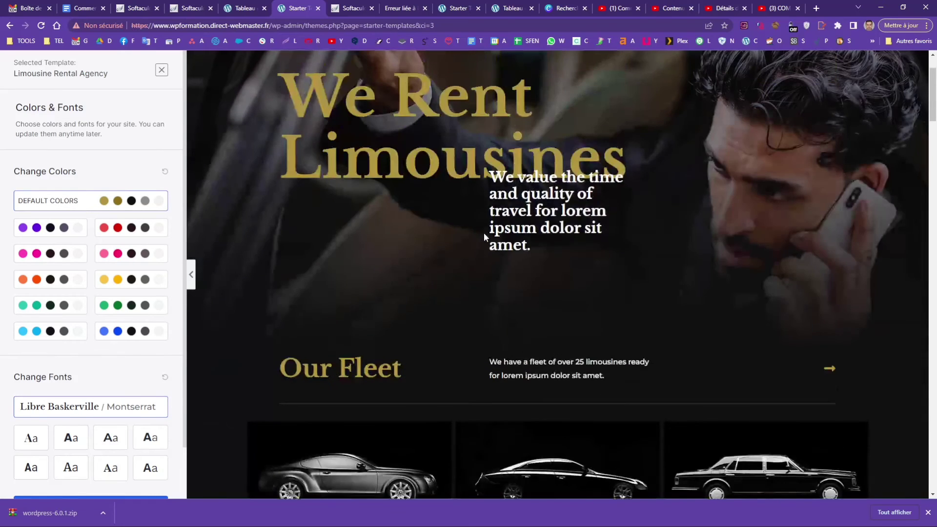
{"action": "scroll", "coordinate": [485, 232], "scroll_direction": "down", "scroll_amount": 2}
{"action": "scroll", "coordinate": [484, 232], "scroll_direction": "up", "scroll_amount": 4}
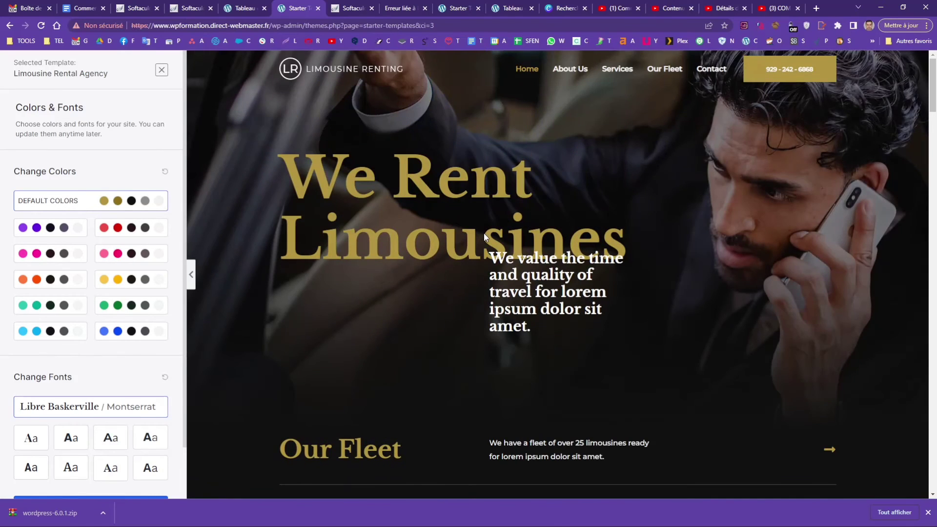
{"action": "scroll", "coordinate": [97, 222], "scroll_direction": "down", "scroll_amount": 2}
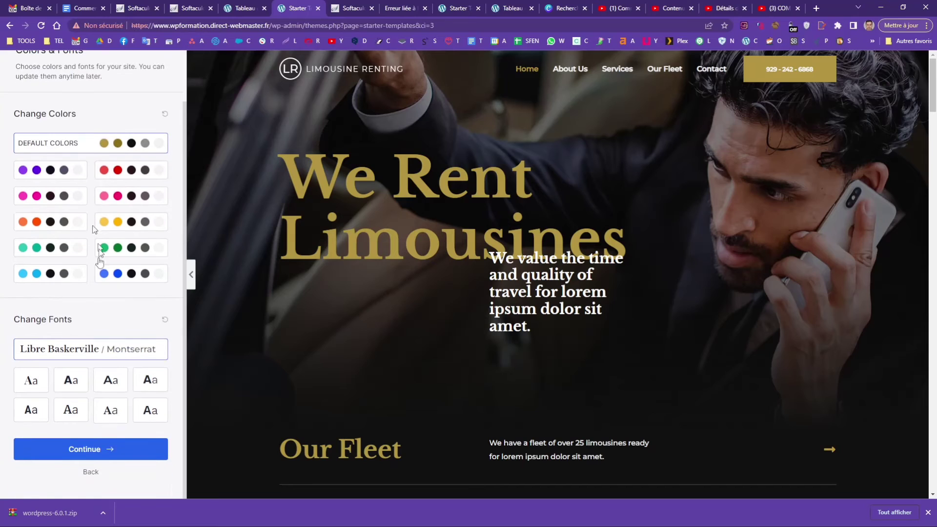
{"action": "left_click", "coordinate": [78, 453]}
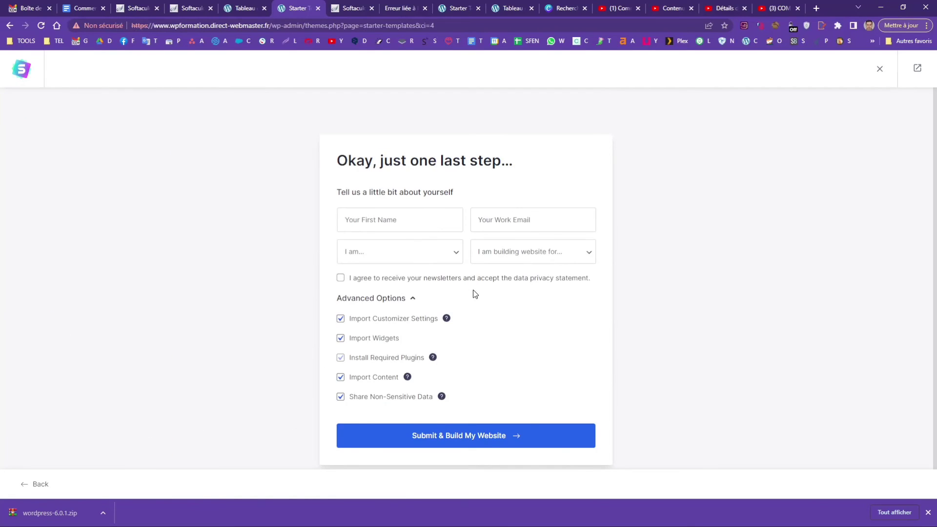
{"action": "left_click", "coordinate": [485, 448]}
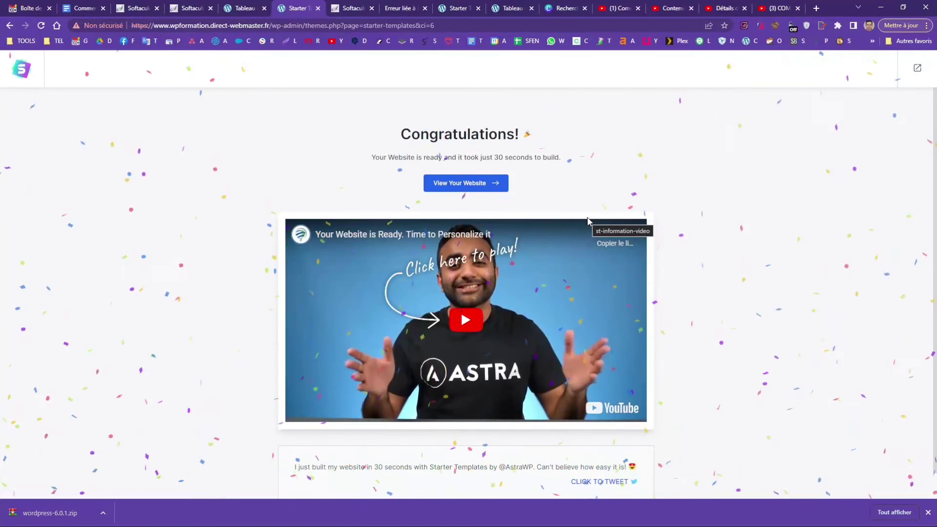
- View the newly built website and check the browser's connection security details for it
{"action": "left_click", "coordinate": [445, 190]}
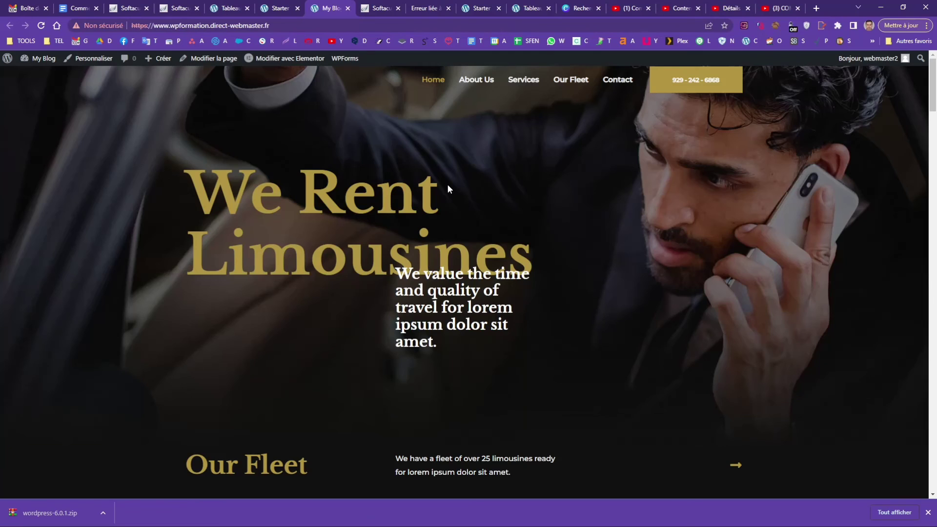
{"action": "left_click", "coordinate": [93, 26]}
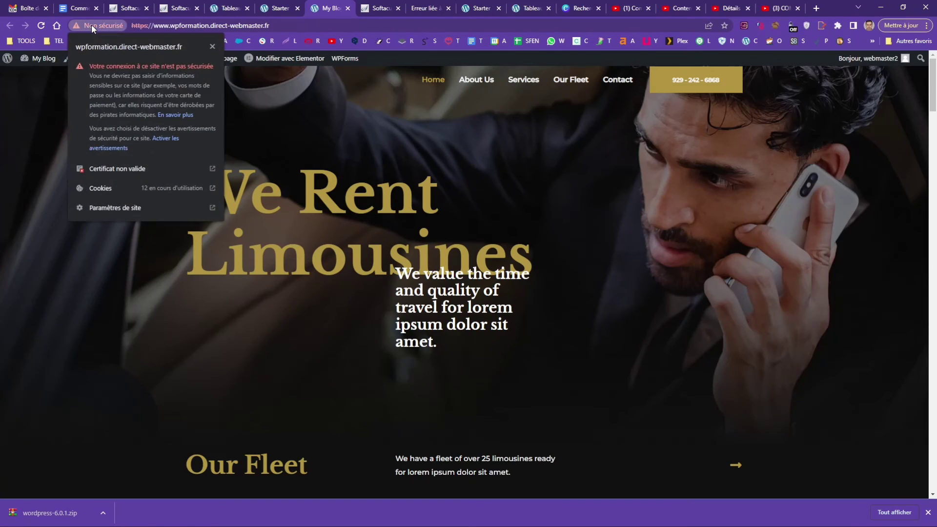
{"action": "left_click", "coordinate": [397, 246]}
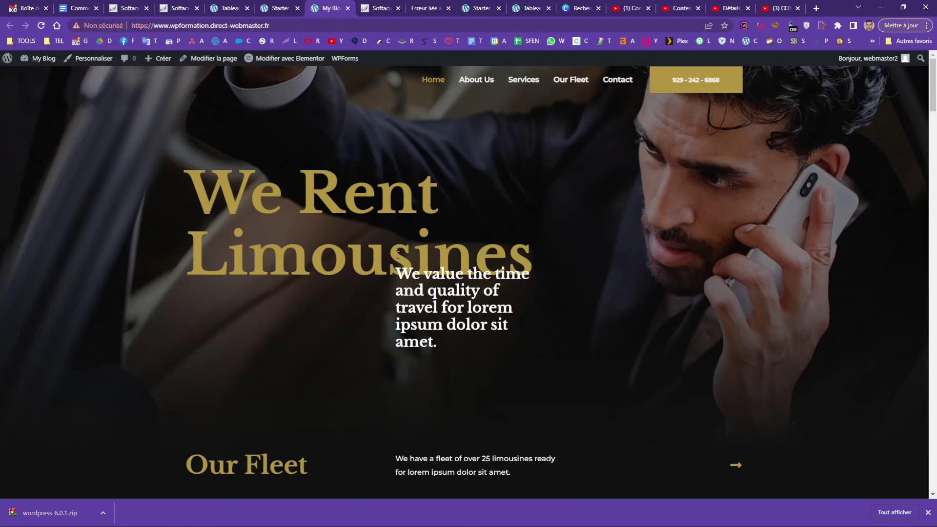
- Open the site's Services page and look through its content down the page and back up
{"action": "left_click", "coordinate": [481, 82]}
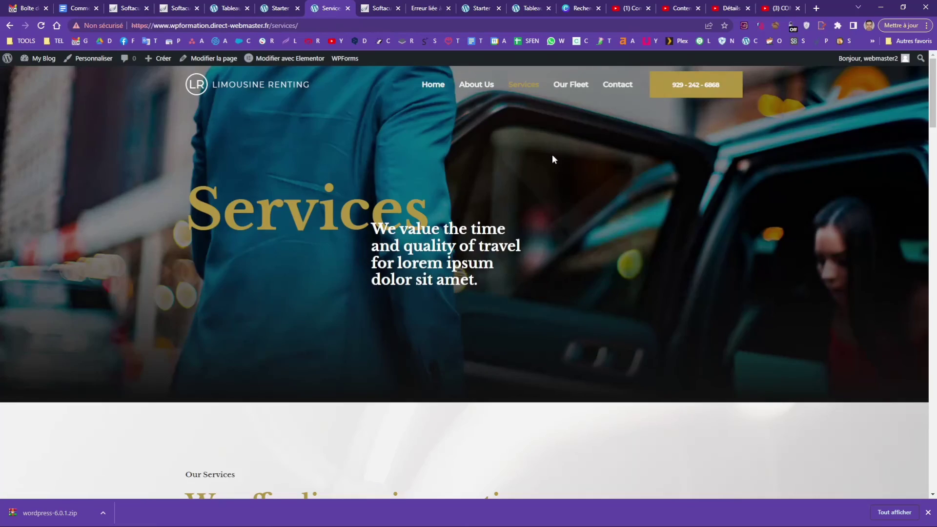
{"action": "scroll", "coordinate": [552, 154], "scroll_direction": "down", "scroll_amount": 10}
{"action": "scroll", "coordinate": [552, 154], "scroll_direction": "down", "scroll_amount": 6}
{"action": "scroll", "coordinate": [552, 154], "scroll_direction": "up", "scroll_amount": 16}
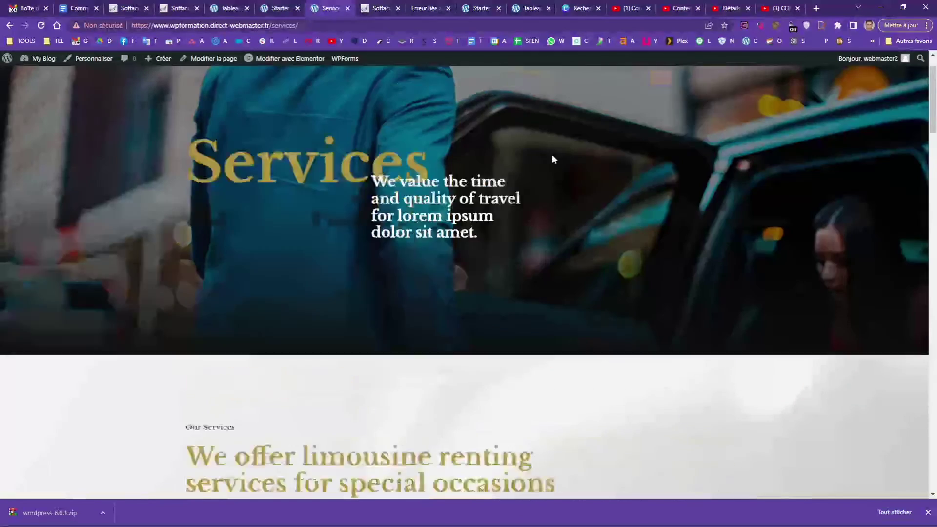
- Open the About Us page and review its sections down to the footer
{"action": "left_click", "coordinate": [489, 92]}
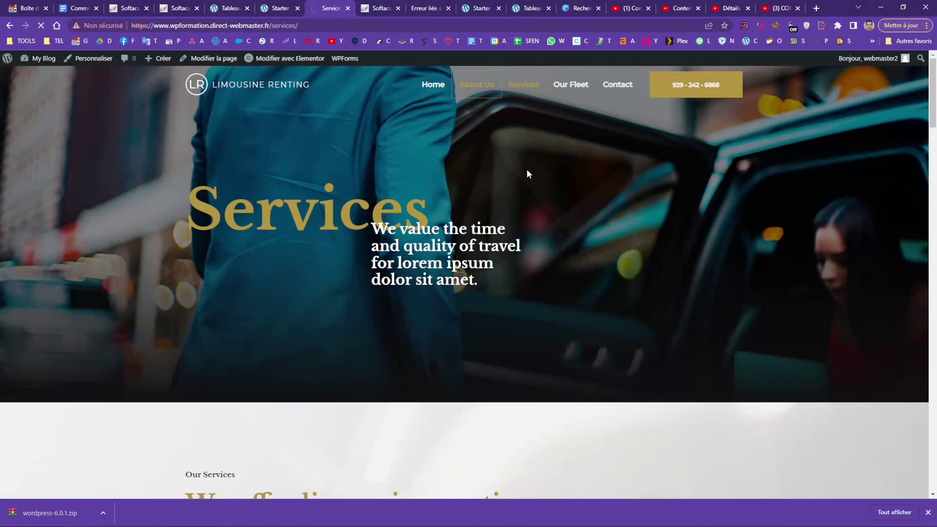
{"action": "scroll", "coordinate": [527, 171], "scroll_direction": "down", "scroll_amount": 8}
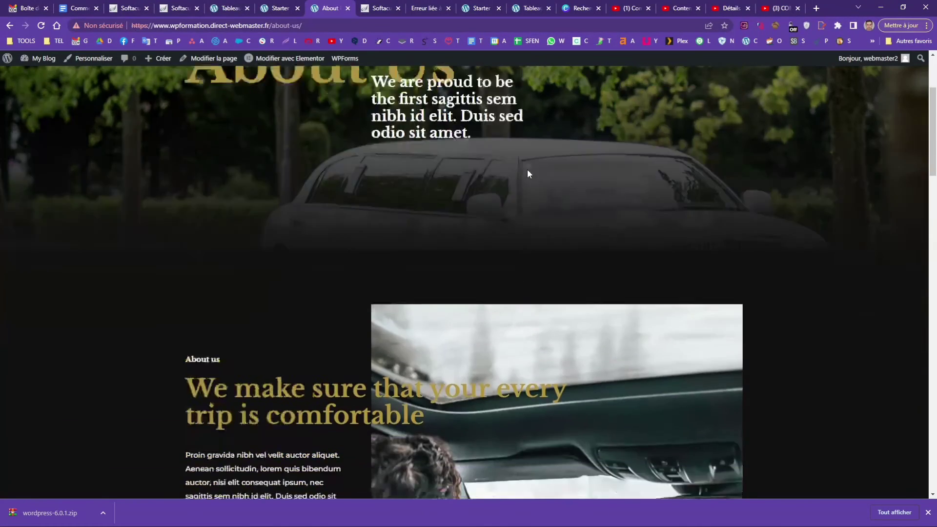
{"action": "scroll", "coordinate": [527, 169], "scroll_direction": "down", "scroll_amount": 10}
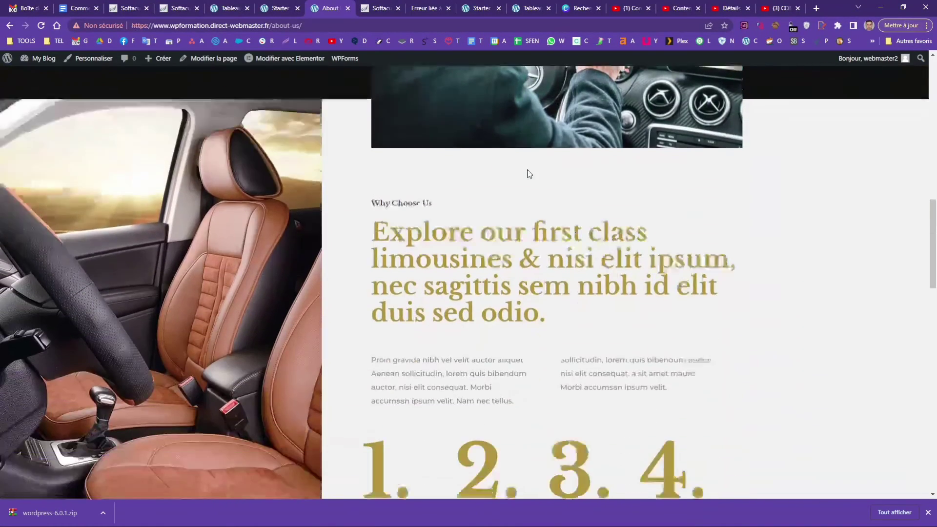
{"action": "scroll", "coordinate": [528, 170], "scroll_direction": "down", "scroll_amount": 12}
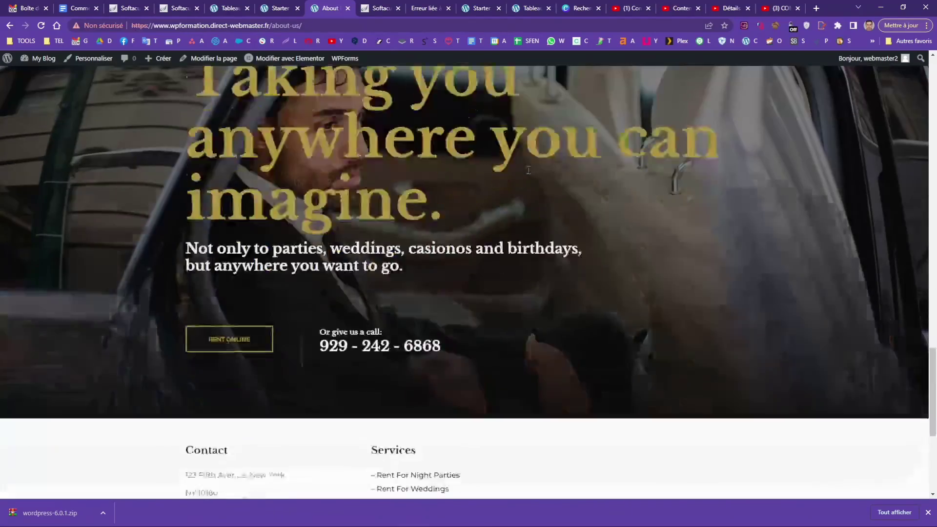
{"action": "scroll", "coordinate": [527, 170], "scroll_direction": "down", "scroll_amount": 3}
{"action": "scroll", "coordinate": [527, 169], "scroll_direction": "up", "scroll_amount": 20}
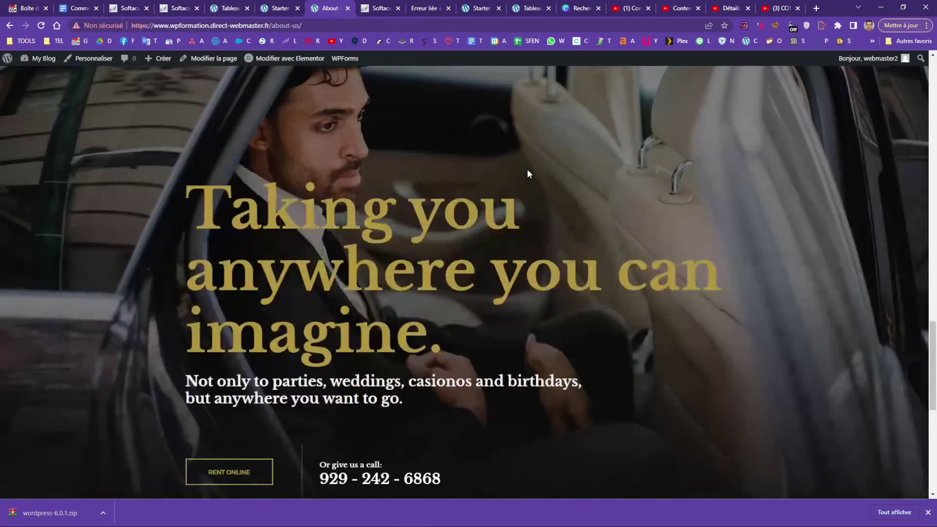
{"action": "scroll", "coordinate": [527, 169], "scroll_direction": "up", "scroll_amount": 3}
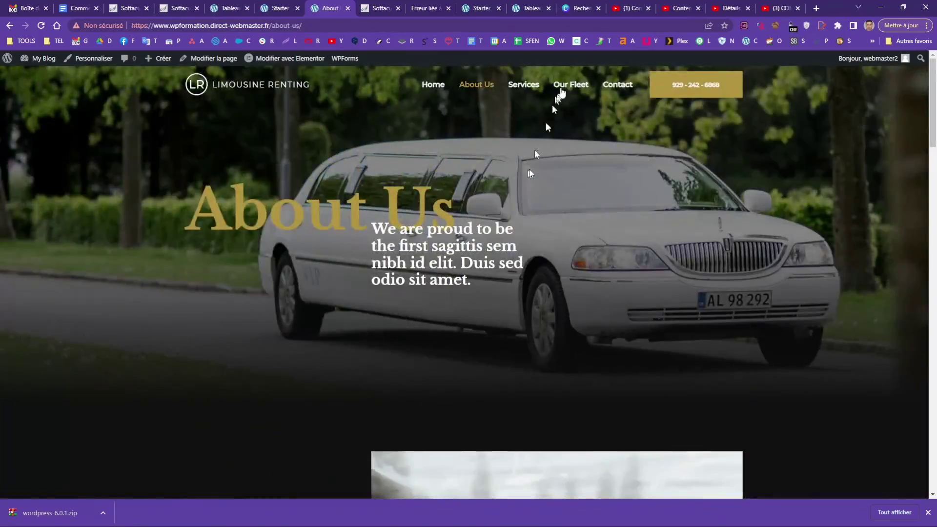
- Review the limousine listings on the Our Fleet page and try the SUV Limousine's rental link
{"action": "left_click", "coordinate": [571, 85]}
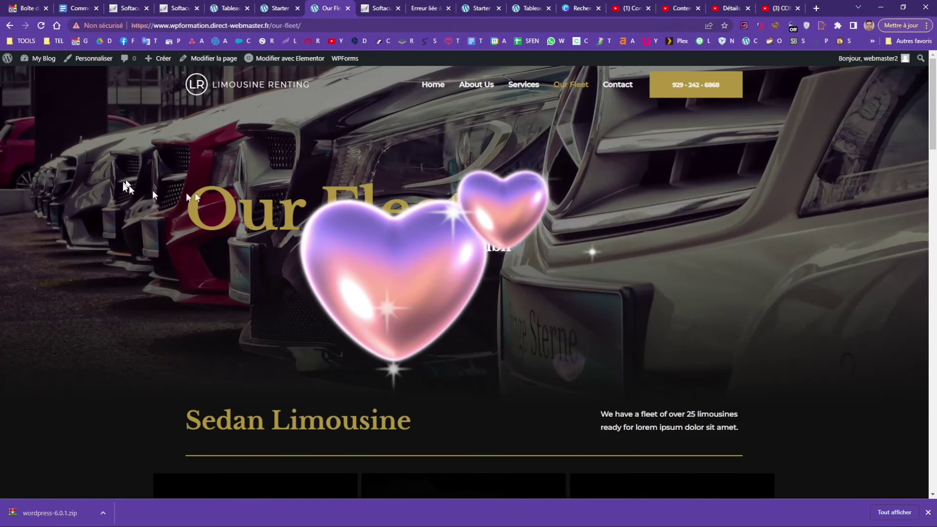
{"action": "scroll", "coordinate": [634, 239], "scroll_direction": "down", "scroll_amount": 8}
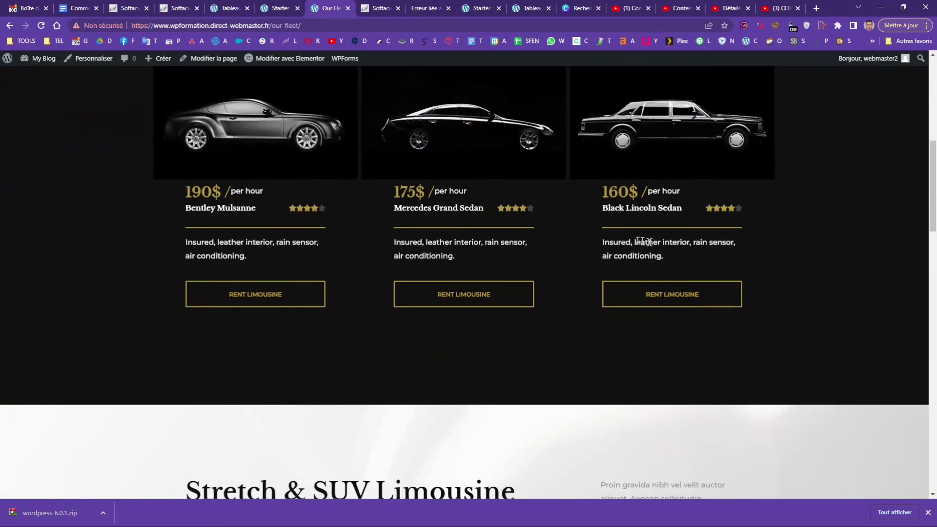
{"action": "scroll", "coordinate": [529, 227], "scroll_direction": "down", "scroll_amount": 6}
{"action": "scroll", "coordinate": [531, 231], "scroll_direction": "down", "scroll_amount": 3}
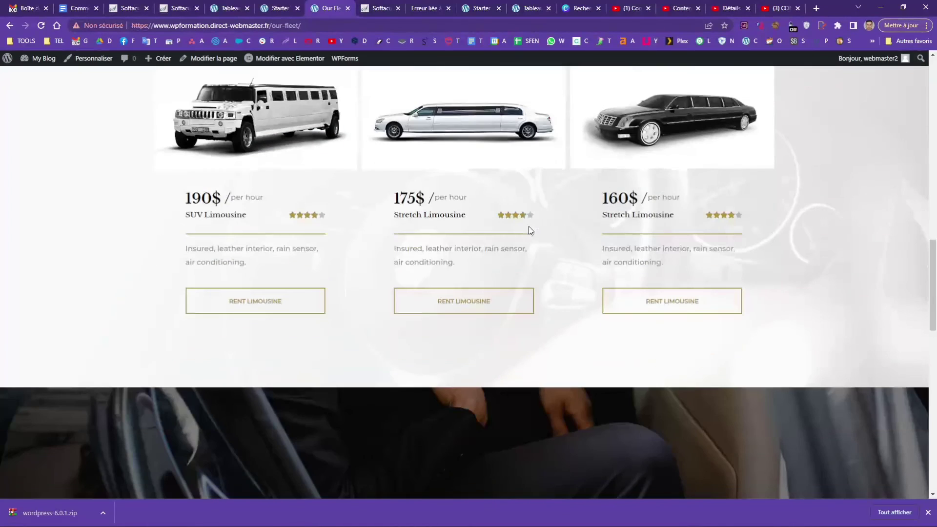
{"action": "left_click", "coordinate": [247, 301]}
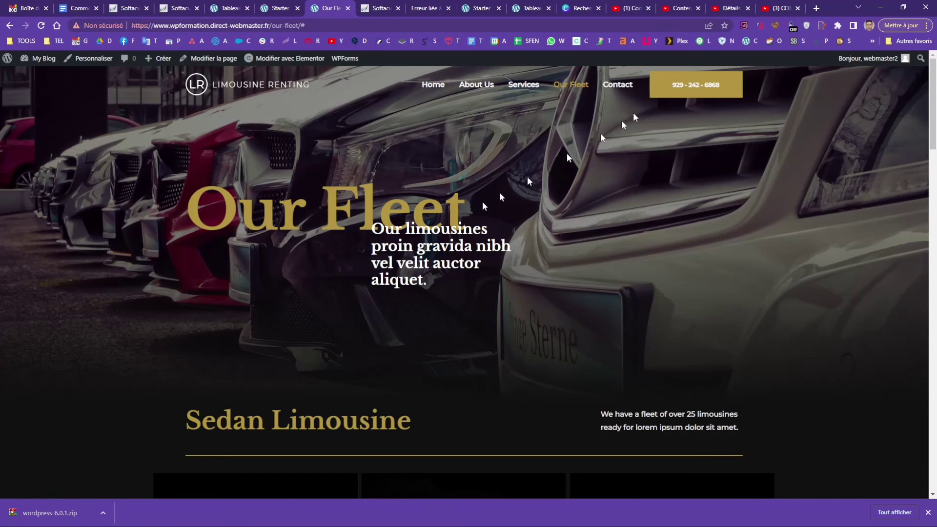
- Review the Contact page and return to the site's homepage
{"action": "left_click", "coordinate": [627, 86]}
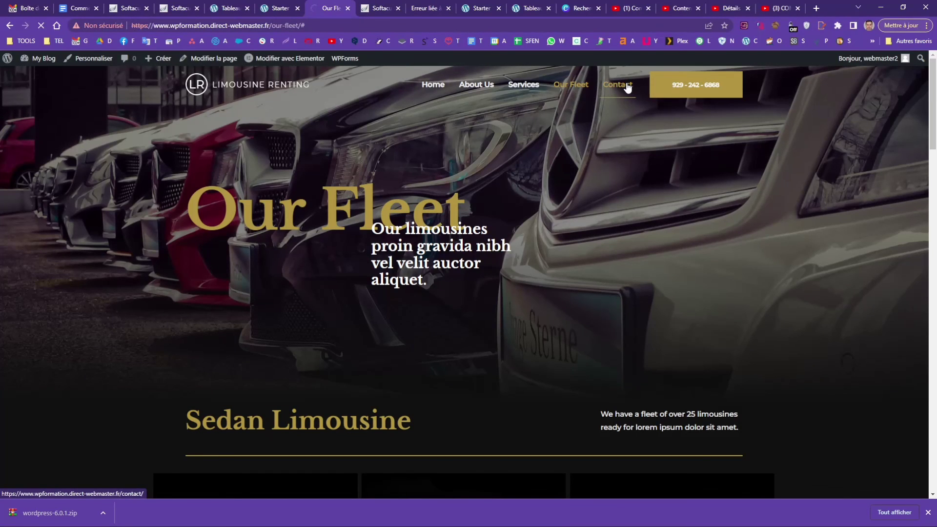
{"action": "scroll", "coordinate": [556, 220], "scroll_direction": "down", "scroll_amount": 12}
{"action": "scroll", "coordinate": [556, 221], "scroll_direction": "up", "scroll_amount": 10}
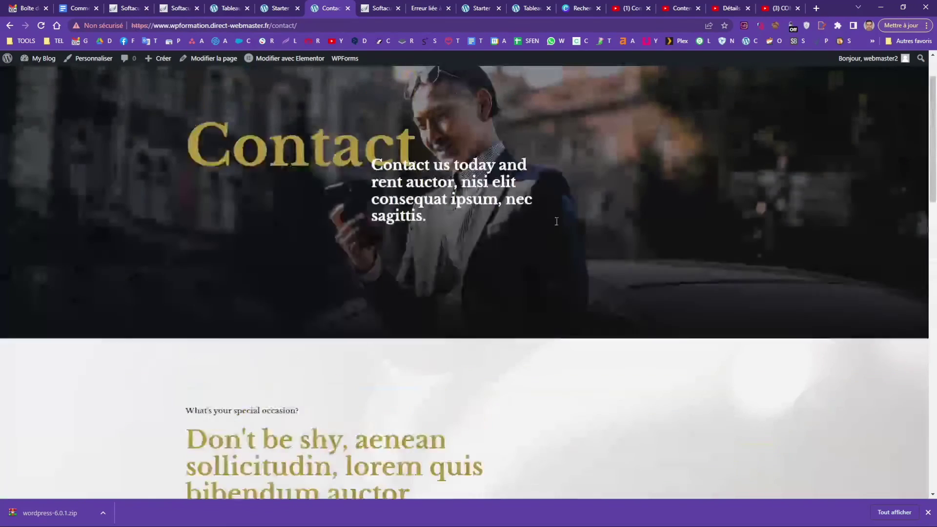
{"action": "scroll", "coordinate": [556, 221], "scroll_direction": "up", "scroll_amount": 2}
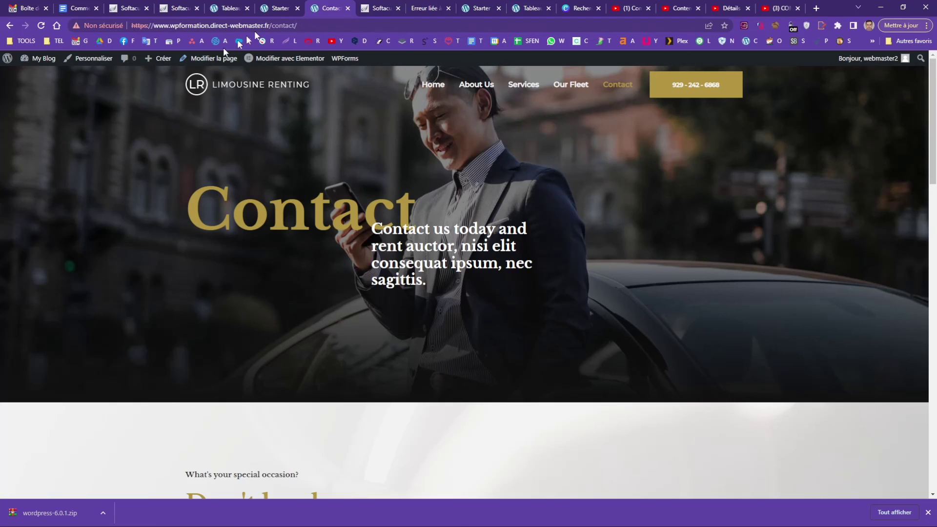
{"action": "left_click", "coordinate": [269, 82]}
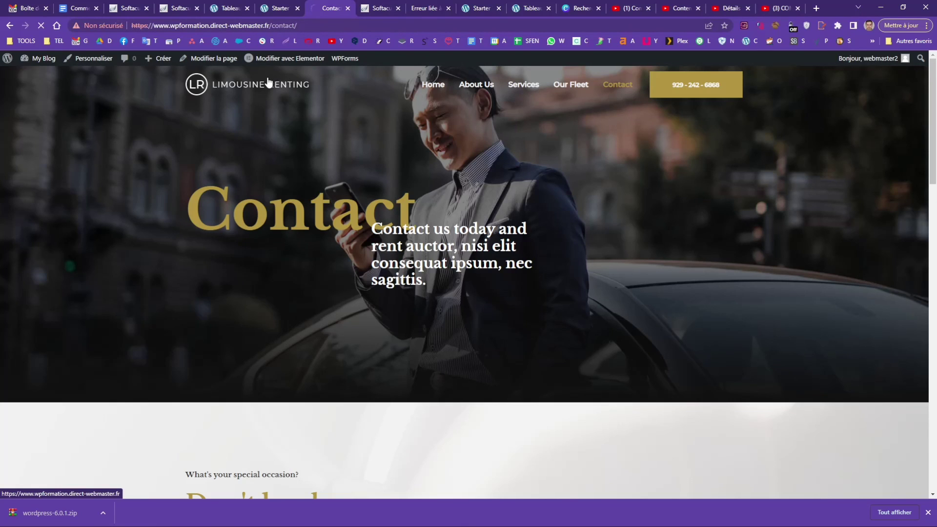